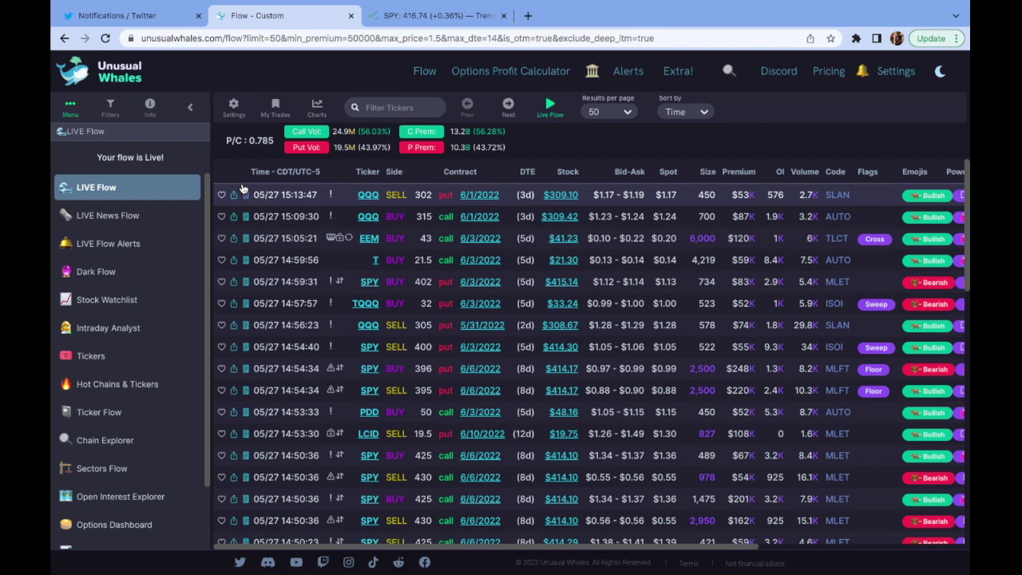
Open the Hot Chains & Tickers page, hide index and ETF entries, and look through the most traded tickers.
click(152, 387)
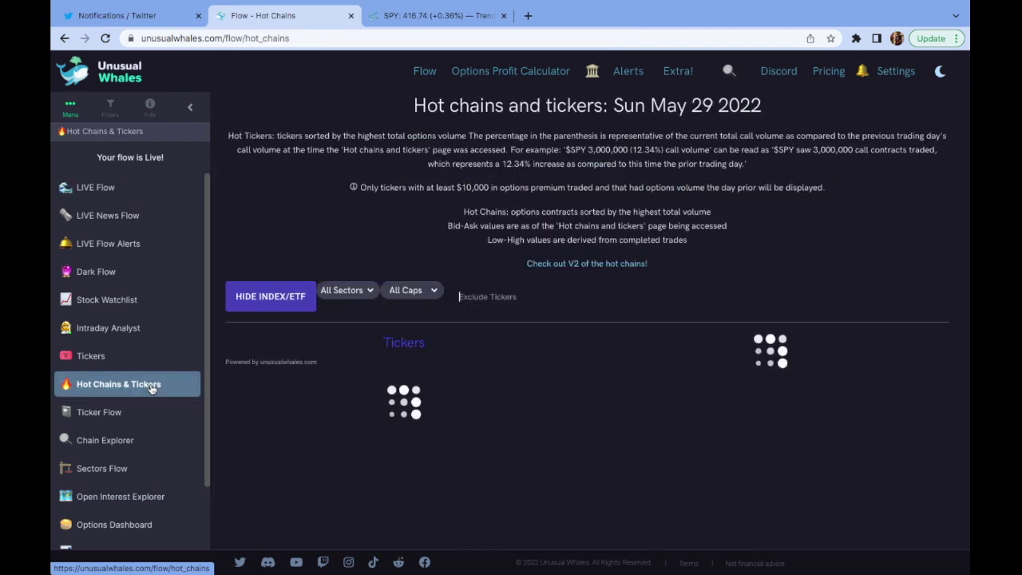
click(281, 307)
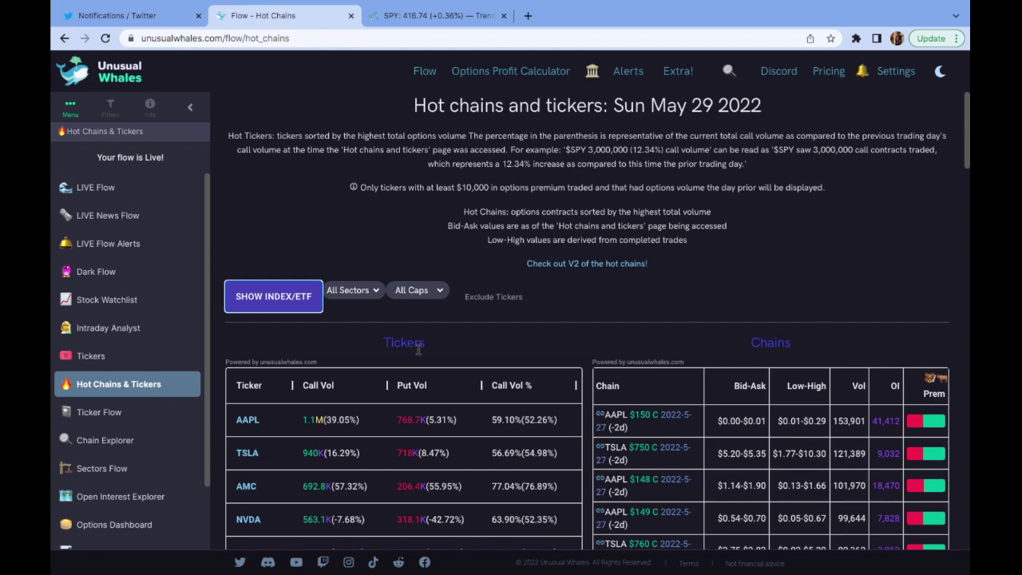
scroll(436, 391, down, 3)
scroll(436, 392, down, 1)
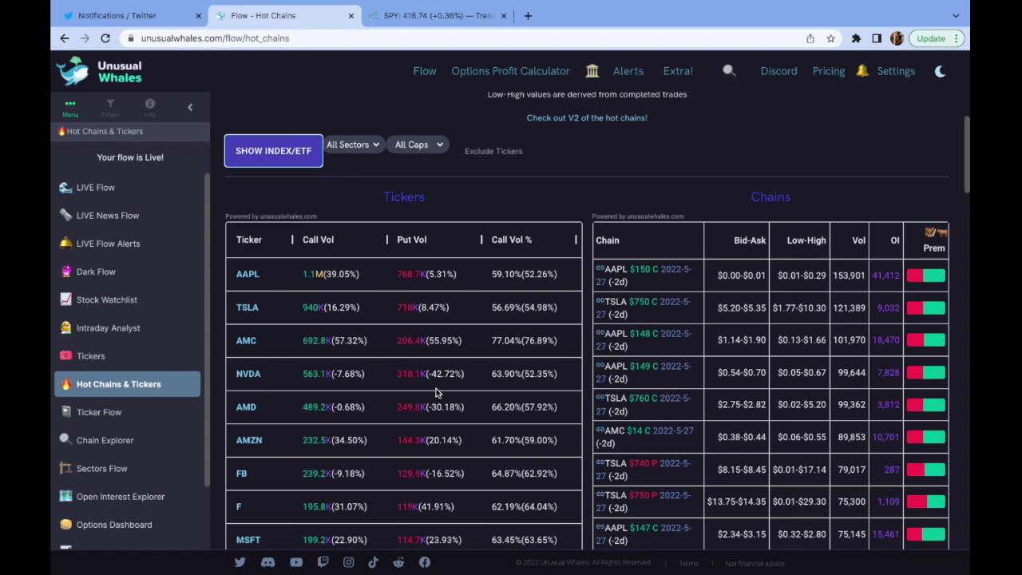
scroll(436, 389, down, 3)
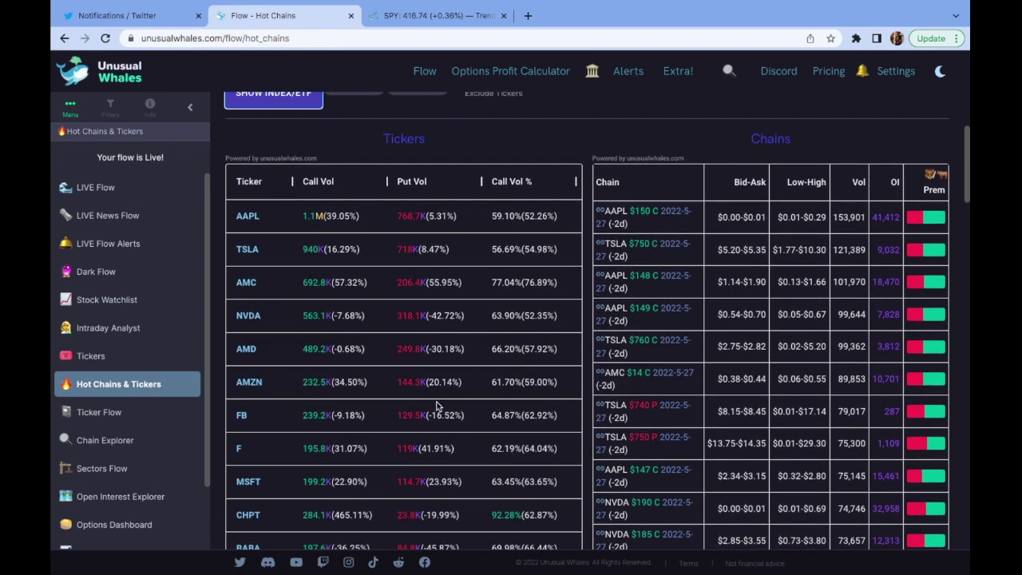
scroll(438, 421, down, 1)
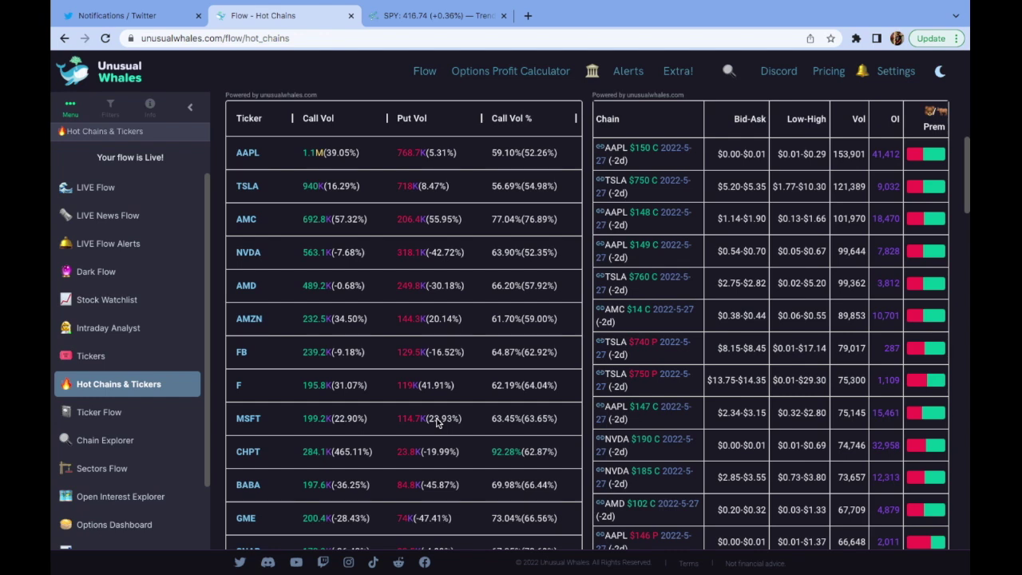
scroll(438, 421, down, 1)
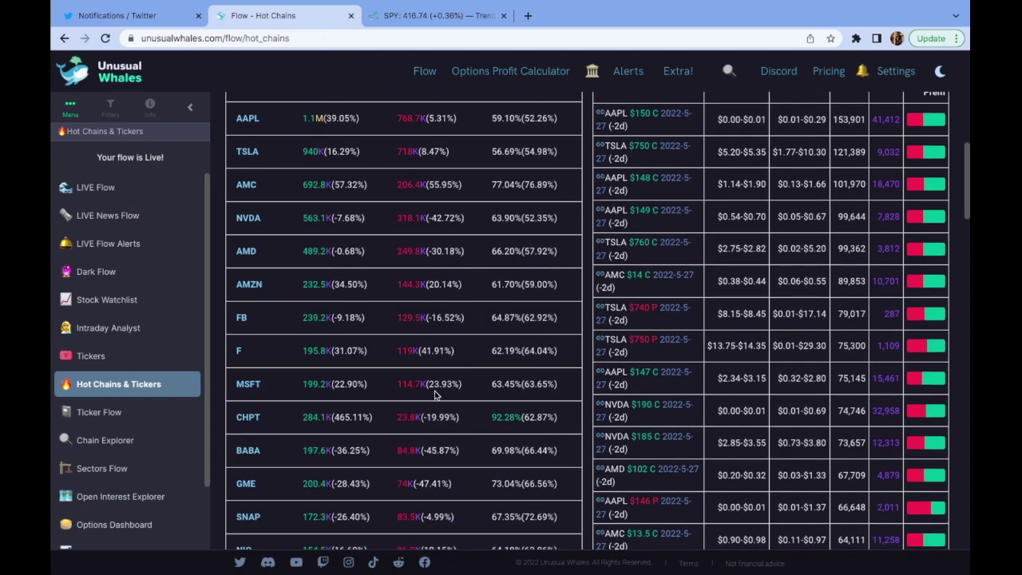
Open the intraday analysis for FB from the ticker list and view its most active chains.
click(241, 317)
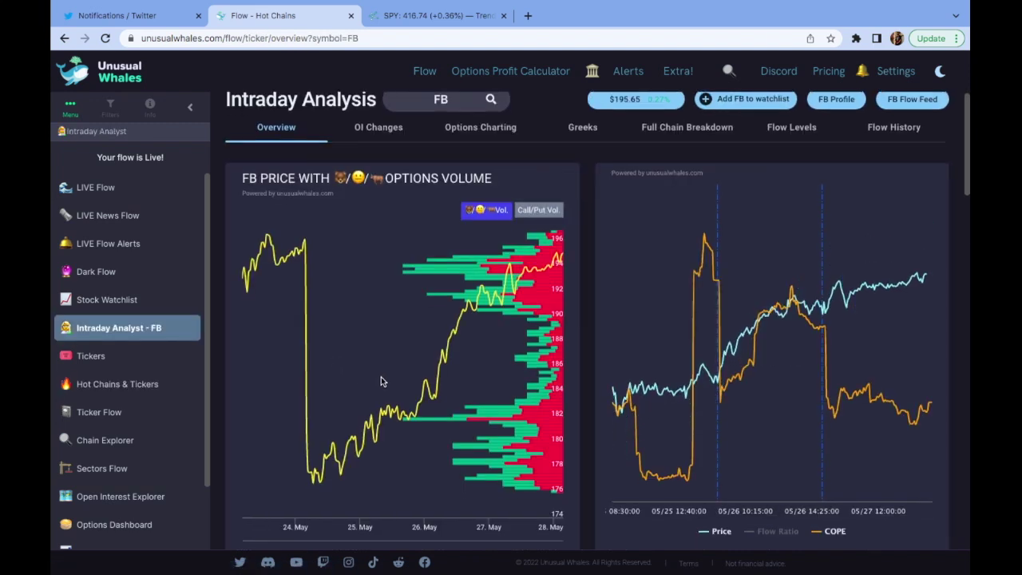
scroll(381, 380, down, 2)
scroll(381, 382, down, 10)
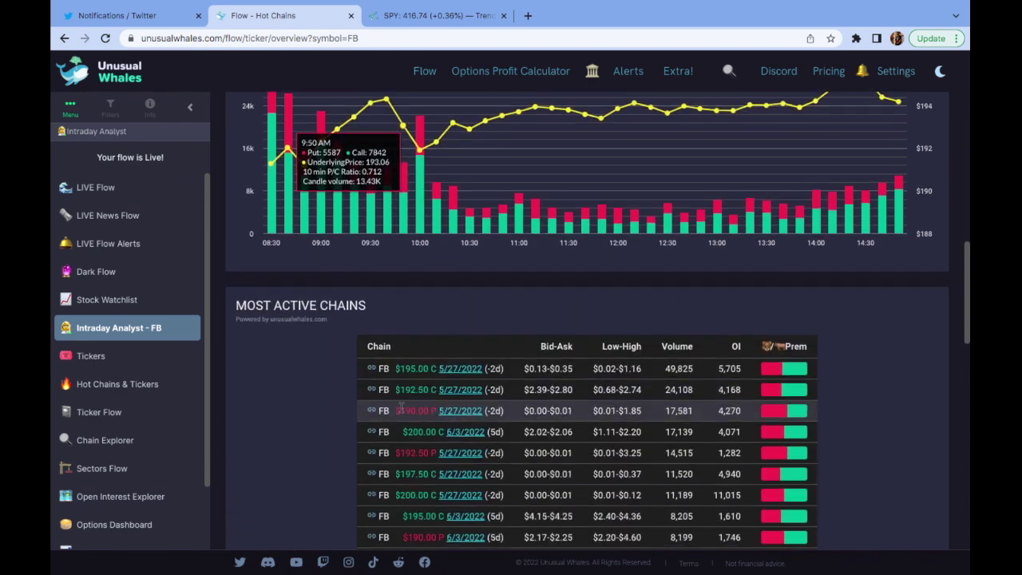
scroll(447, 335, down, 2)
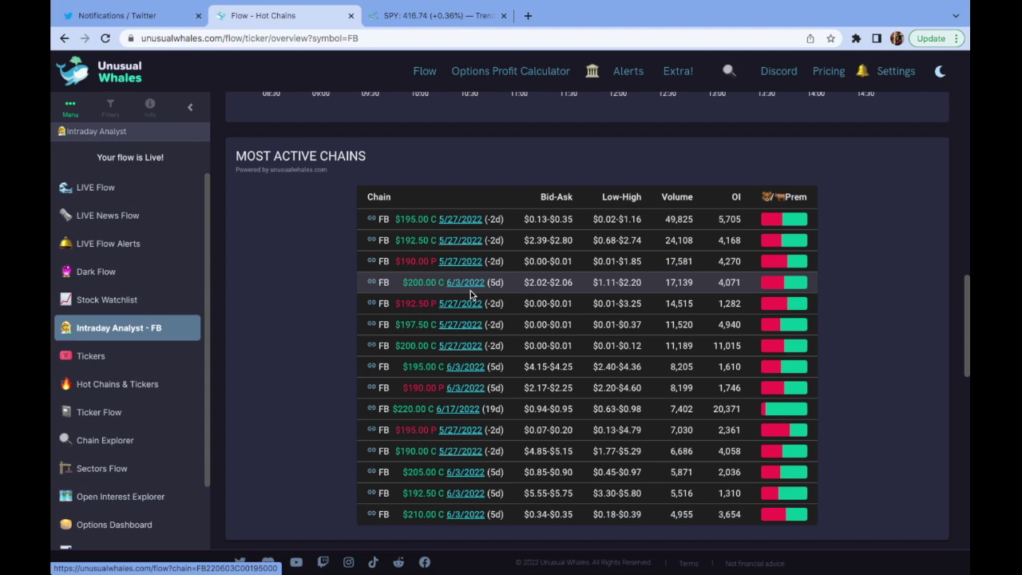
Examine FB's intraday options volume chart and the bearish/bullish premium of its most active chains, including the $220 call for 6/17/2022.
scroll(470, 293, up, 10)
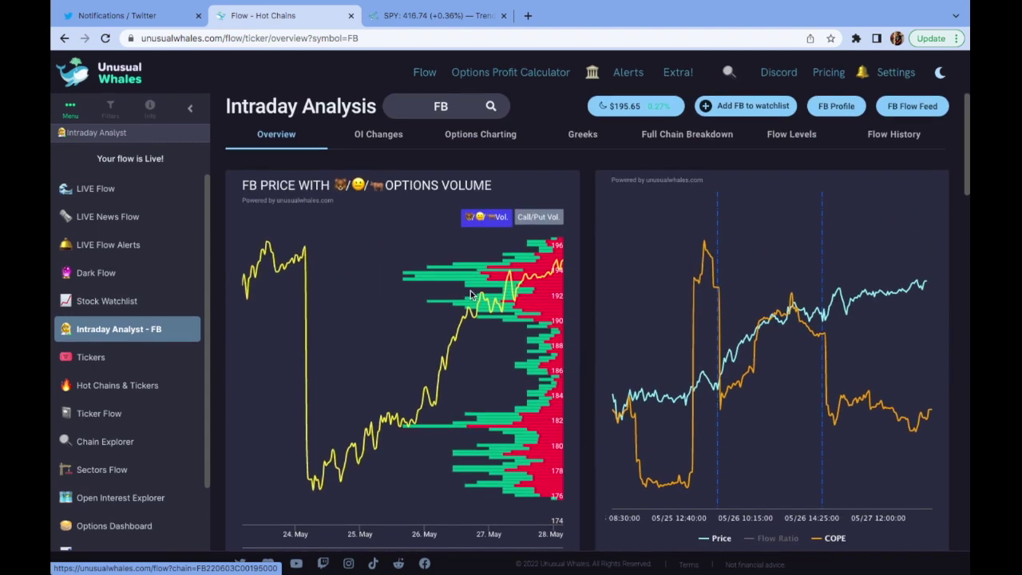
scroll(470, 294, down, 4)
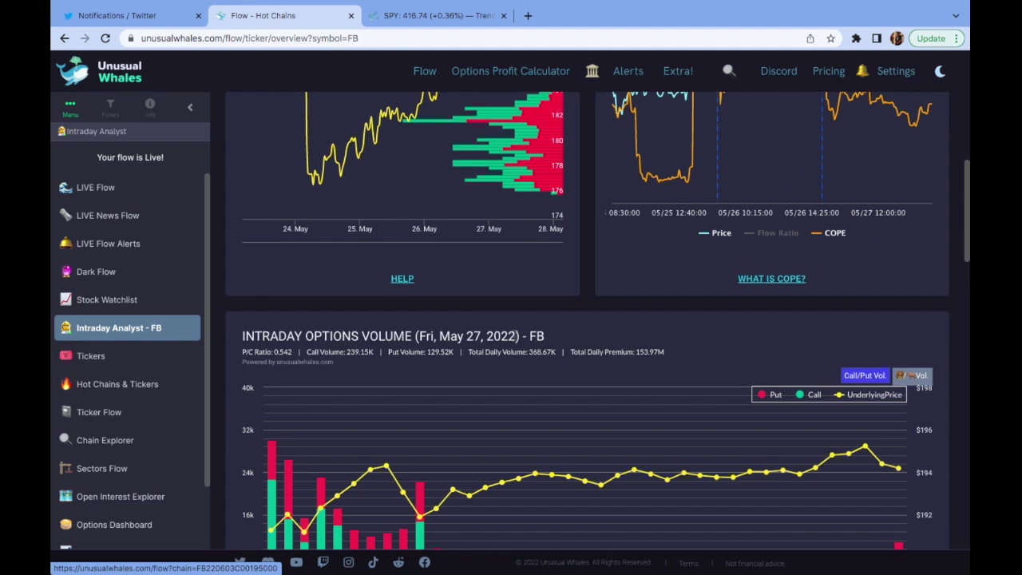
scroll(600, 432, down, 1)
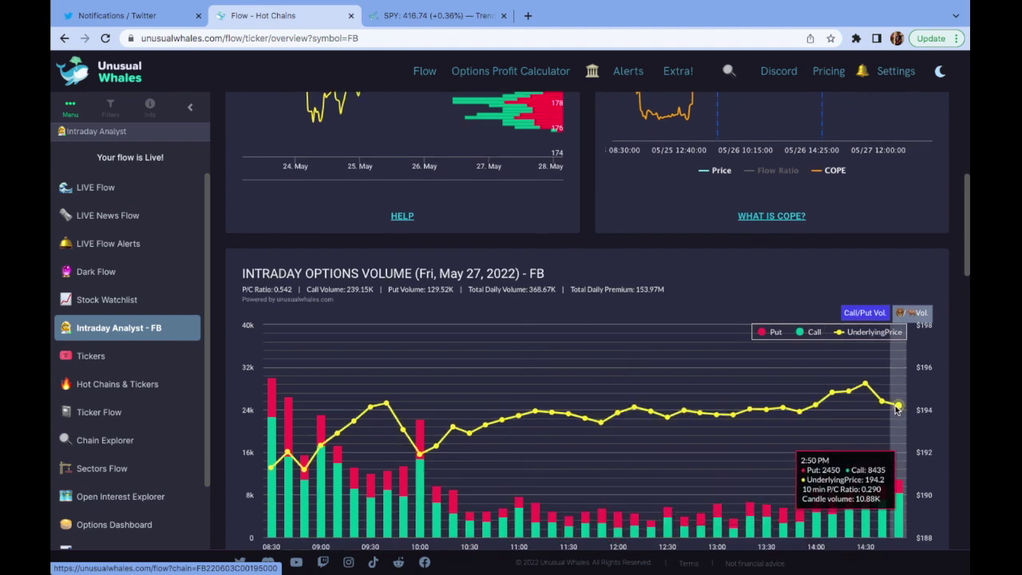
scroll(515, 416, down, 5)
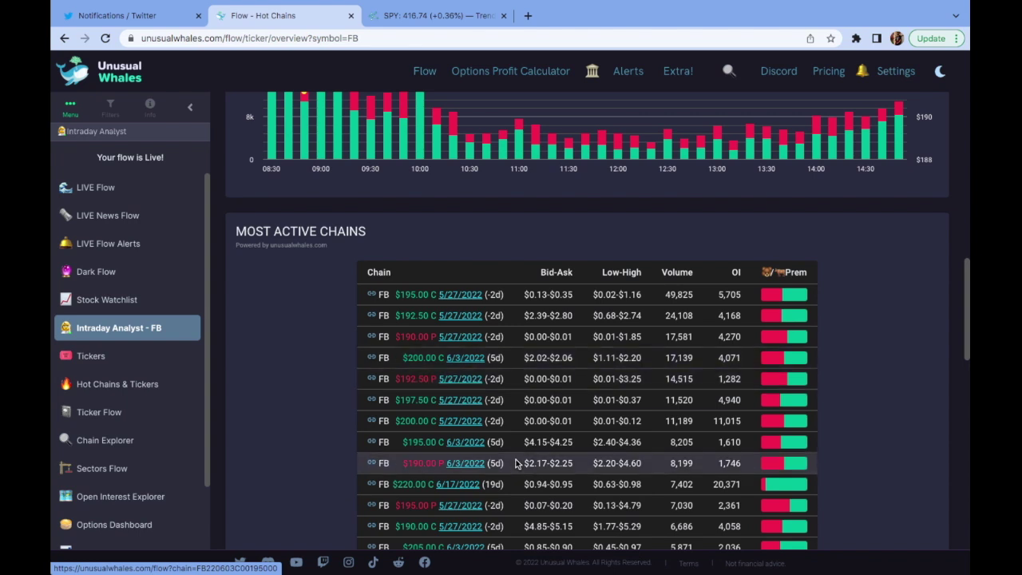
scroll(515, 463, down, 1)
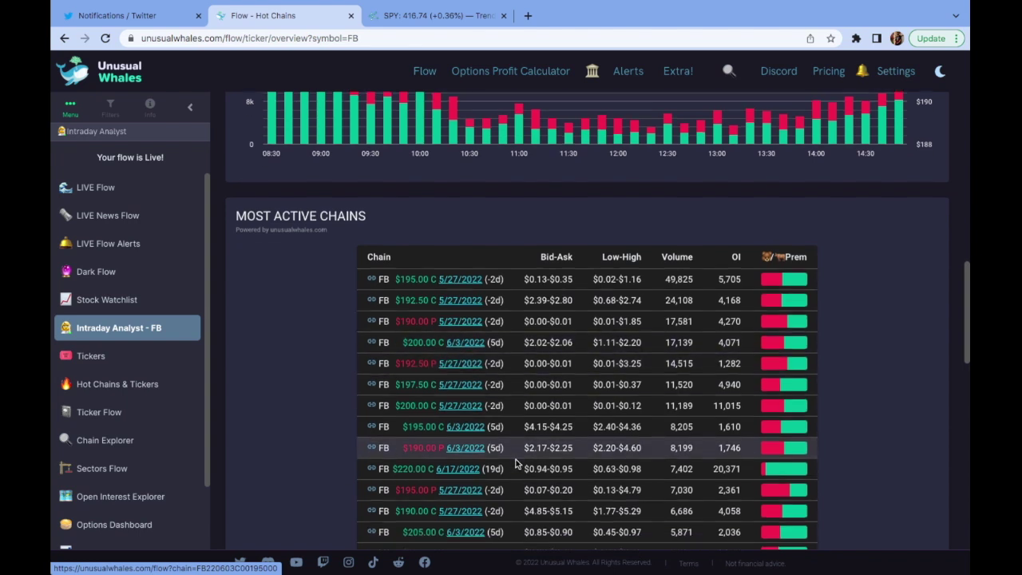
scroll(515, 472, down, 1)
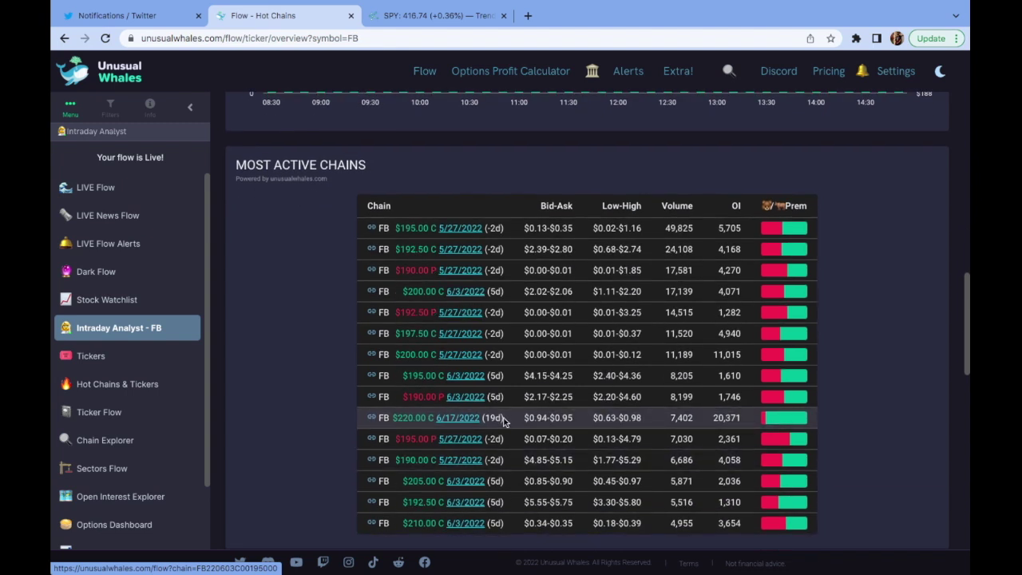
mouse_move(771, 417)
scroll(665, 406, down, 1)
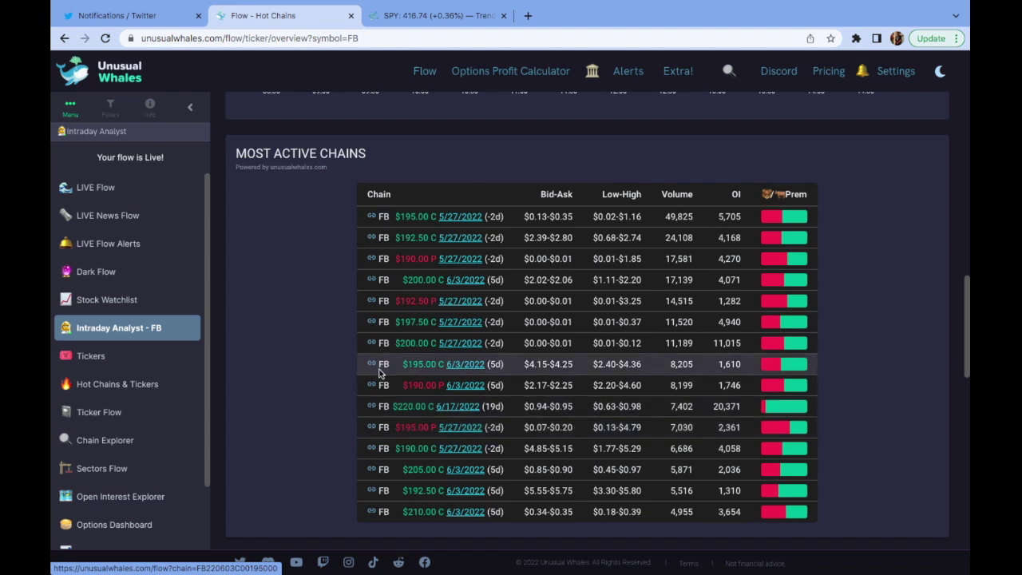
Return to Hot Chains & Tickers, hide index and ETF entries again, and scan the ticker list down to NIO.
click(153, 385)
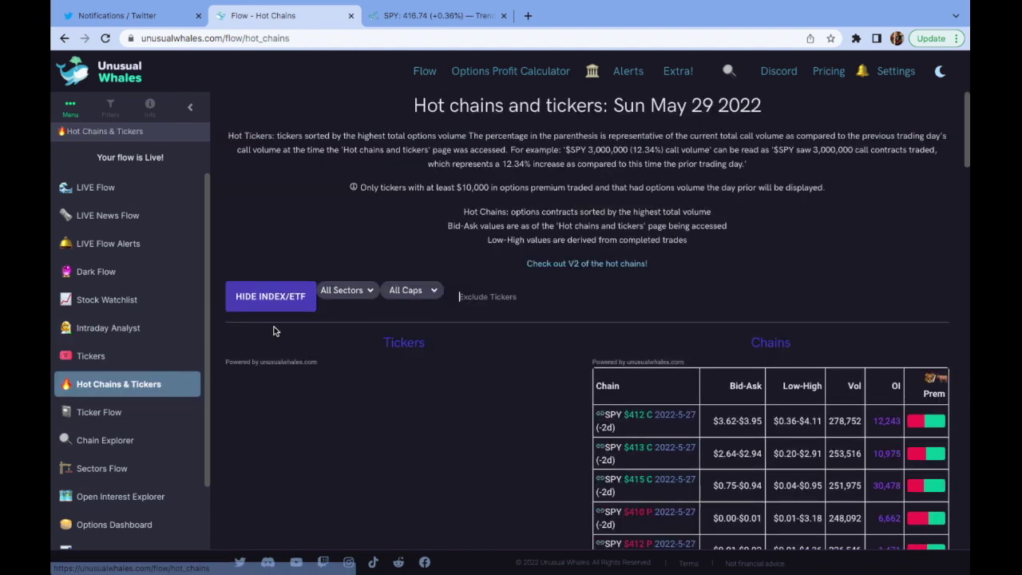
click(277, 299)
scroll(347, 268, down, 2)
scroll(360, 319, down, 2)
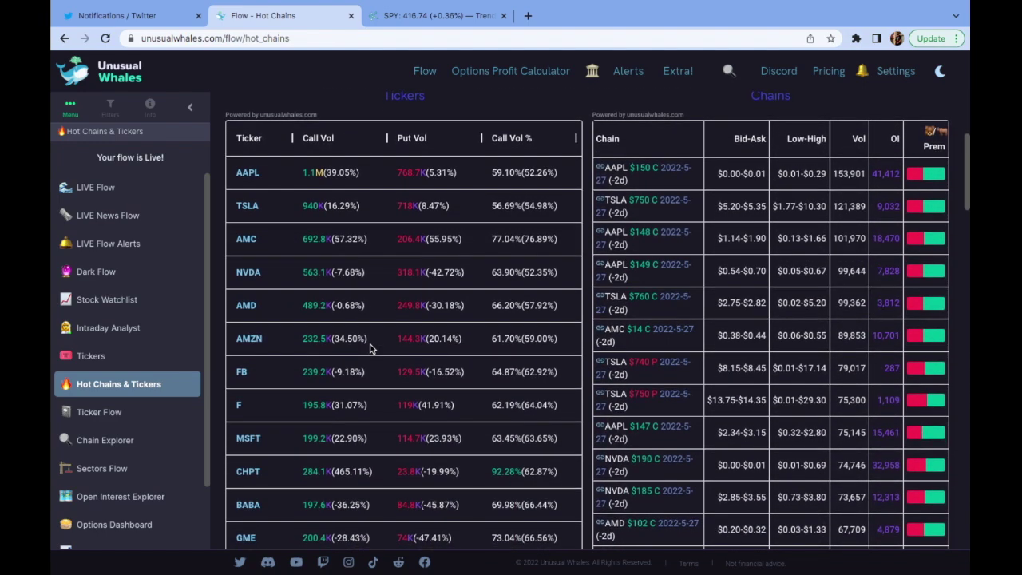
scroll(370, 349, down, 2)
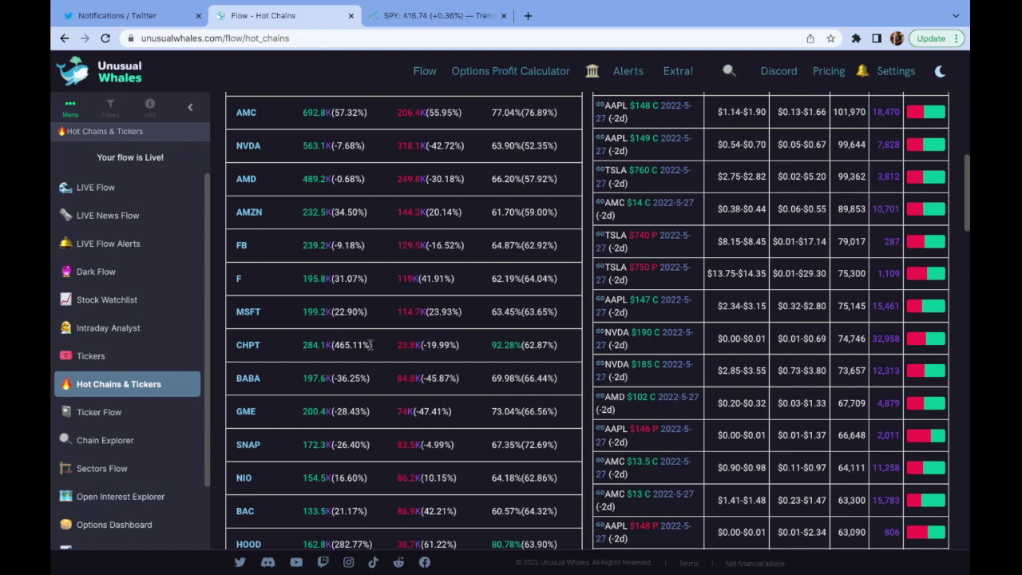
scroll(370, 348, down, 2)
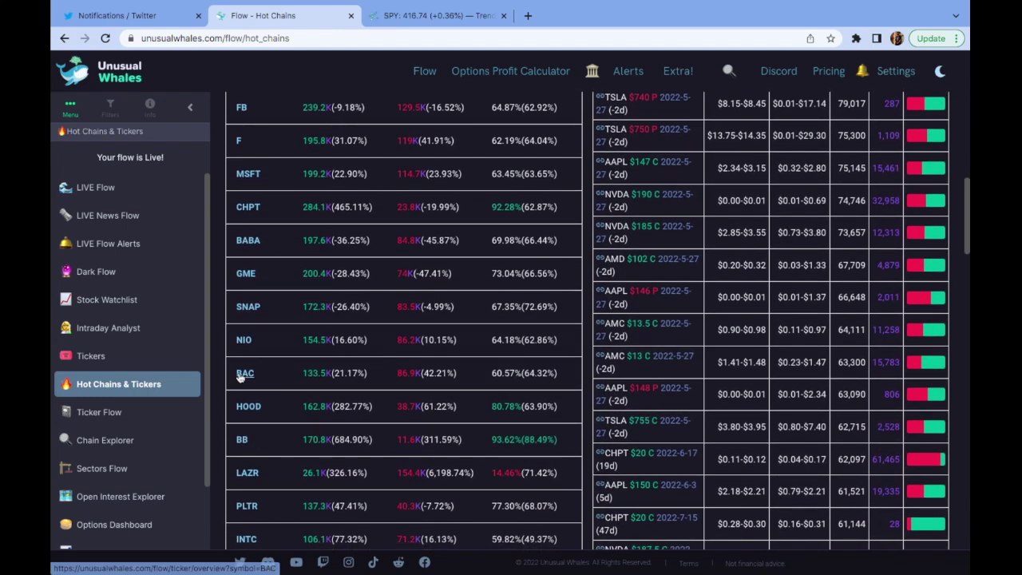
Open the intraday analysis for NIO and view its intraday options volume and most active chains.
click(243, 343)
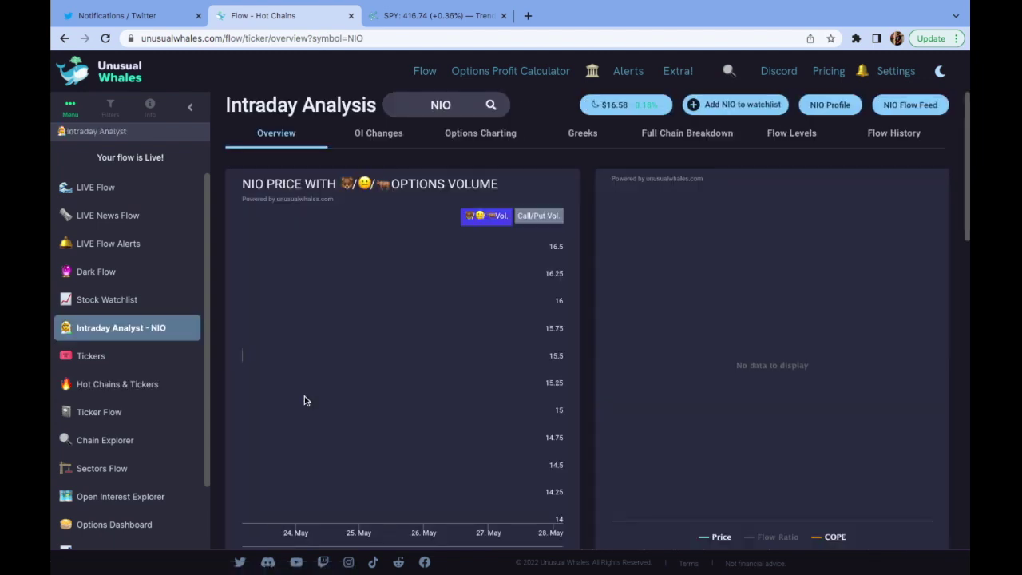
scroll(360, 390, down, 3)
scroll(366, 408, down, 7)
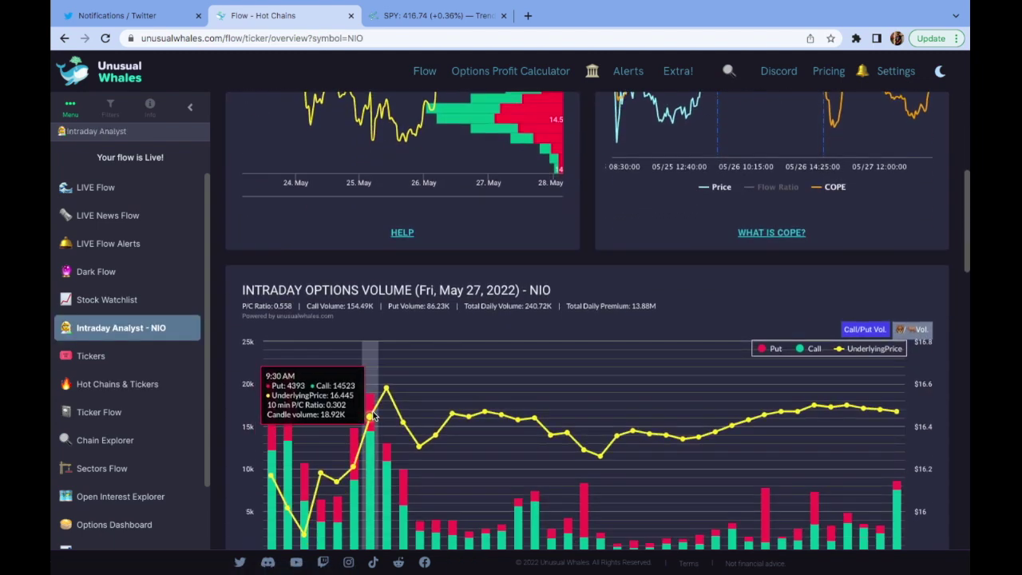
scroll(377, 429, down, 1)
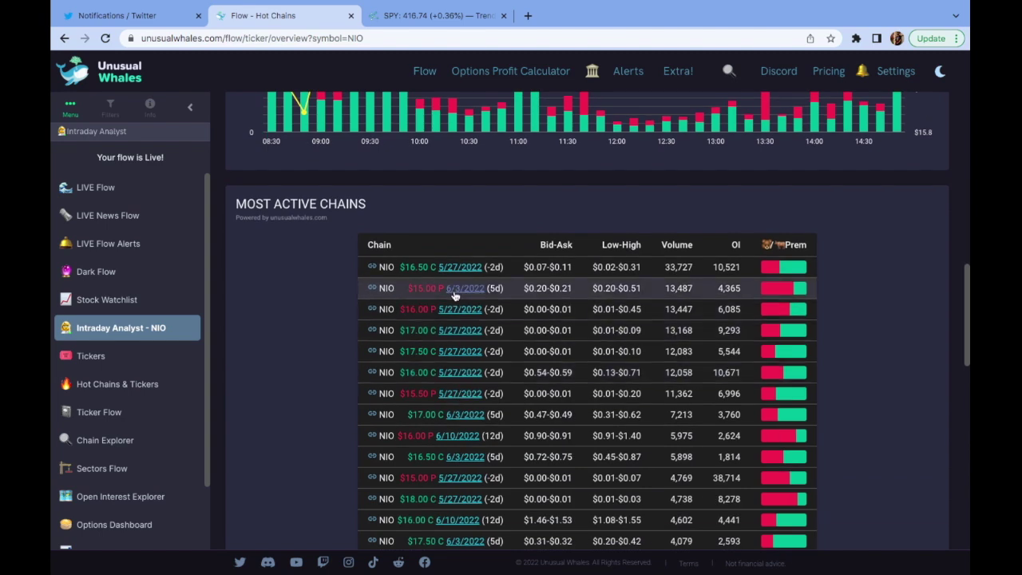
Compare NIO's intraday options volume chart with the bearish/bullish premium of its most active chains, including the $15 put for 6/3/2022.
scroll(454, 296, up, 2)
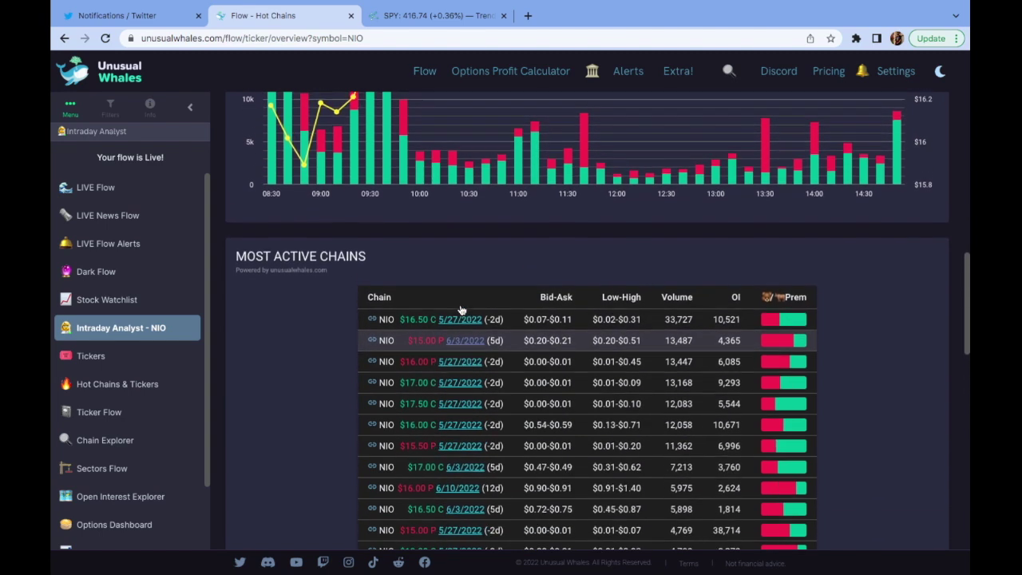
scroll(461, 309, up, 1)
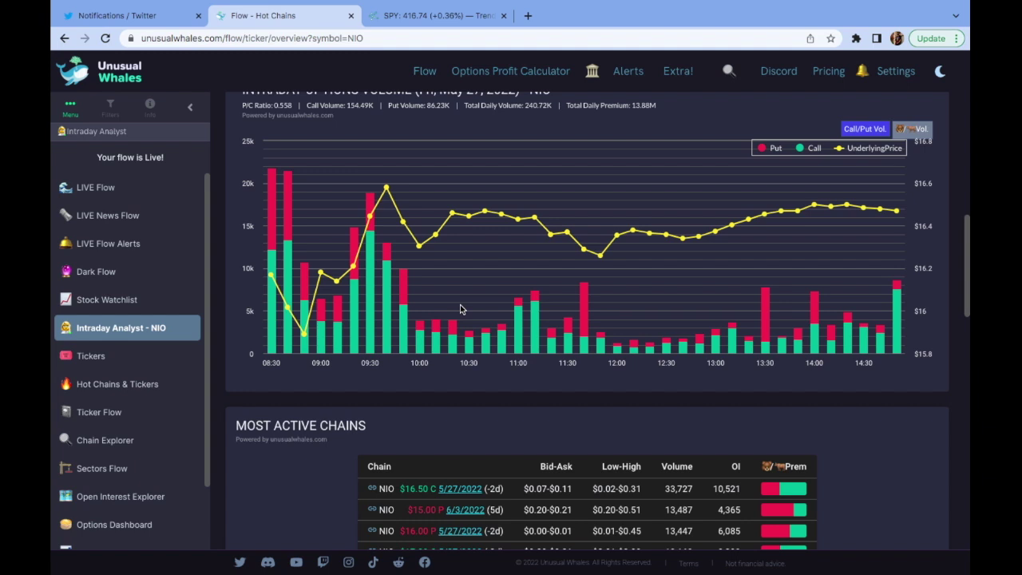
scroll(460, 309, down, 1)
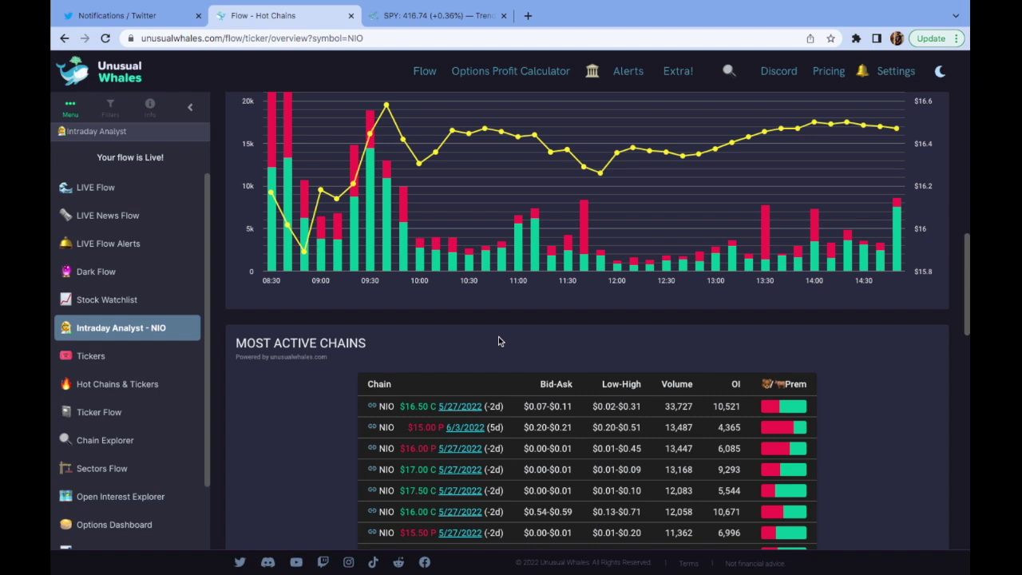
scroll(499, 341, down, 2)
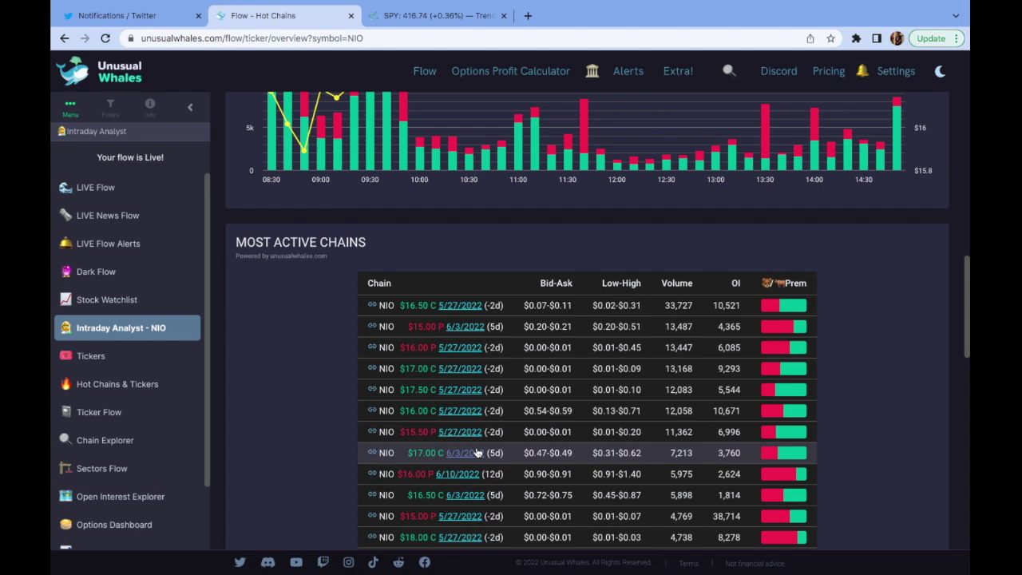
scroll(477, 453, down, 2)
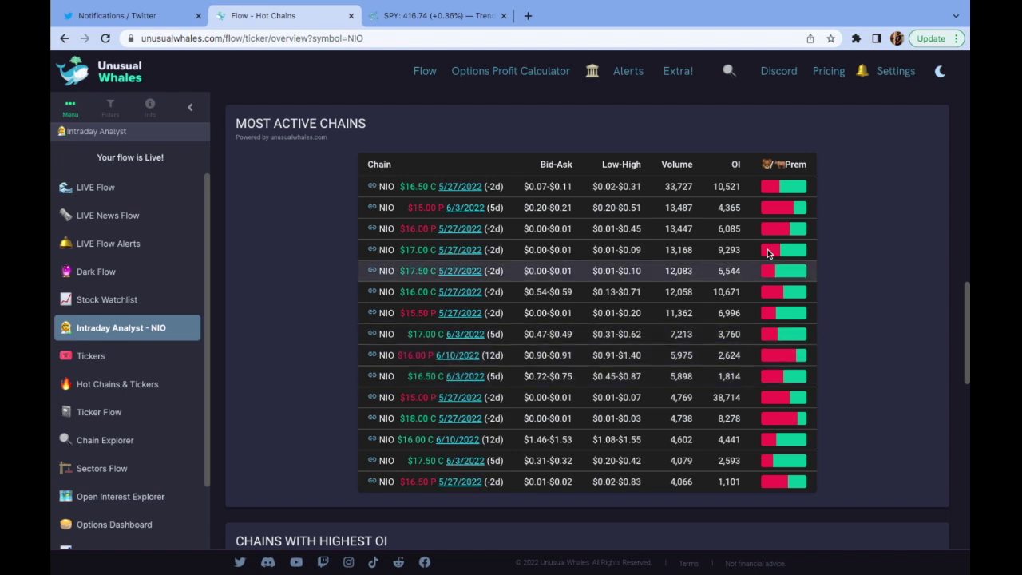
mouse_move(776, 212)
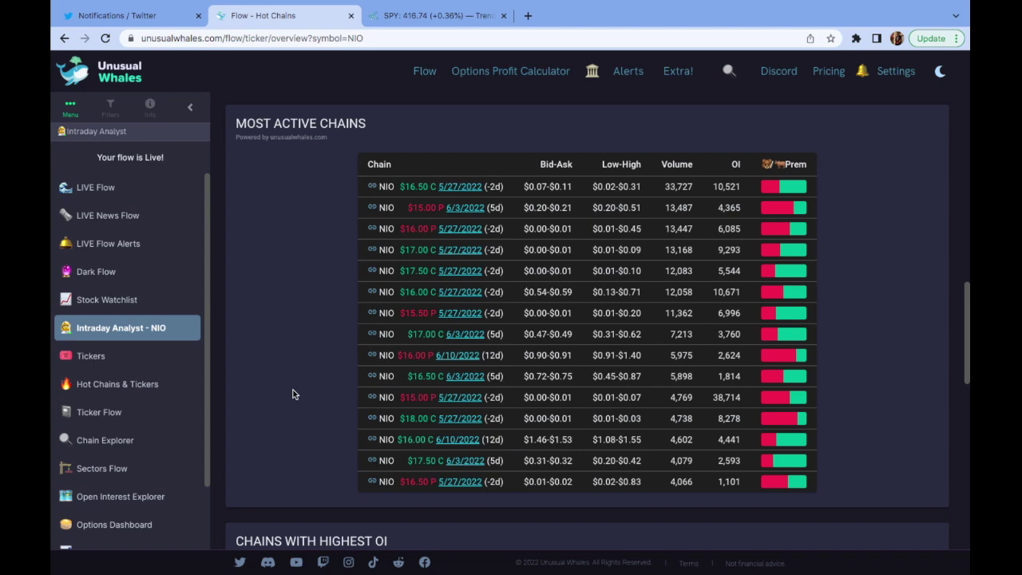
scroll(292, 394, down, 1)
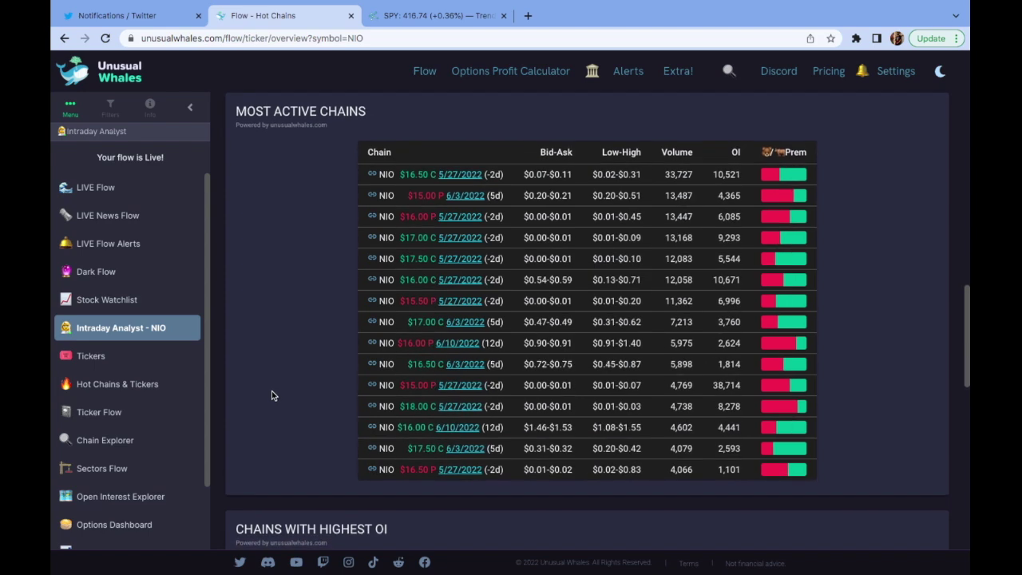
Return to Hot Chains & Tickers, hide index and ETF entries, and scan the ticker list through tickers 51-100 to BA.
click(167, 390)
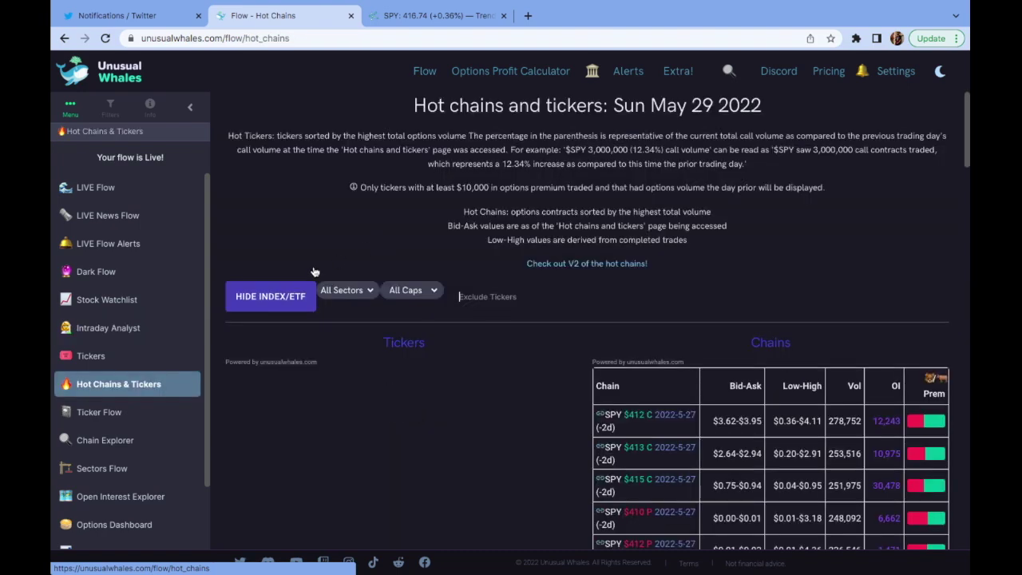
scroll(381, 222, down, 7)
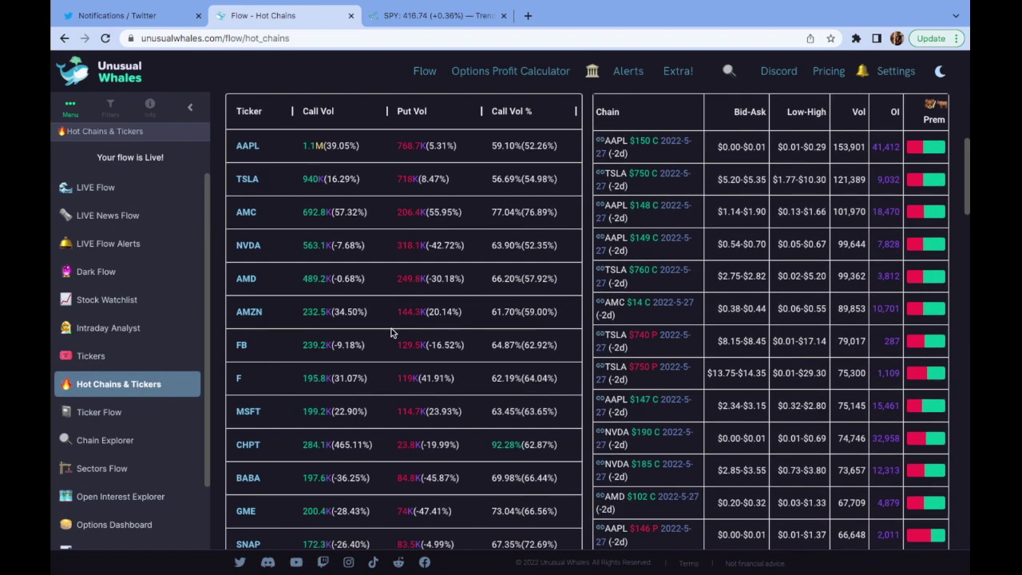
scroll(399, 381, down, 3)
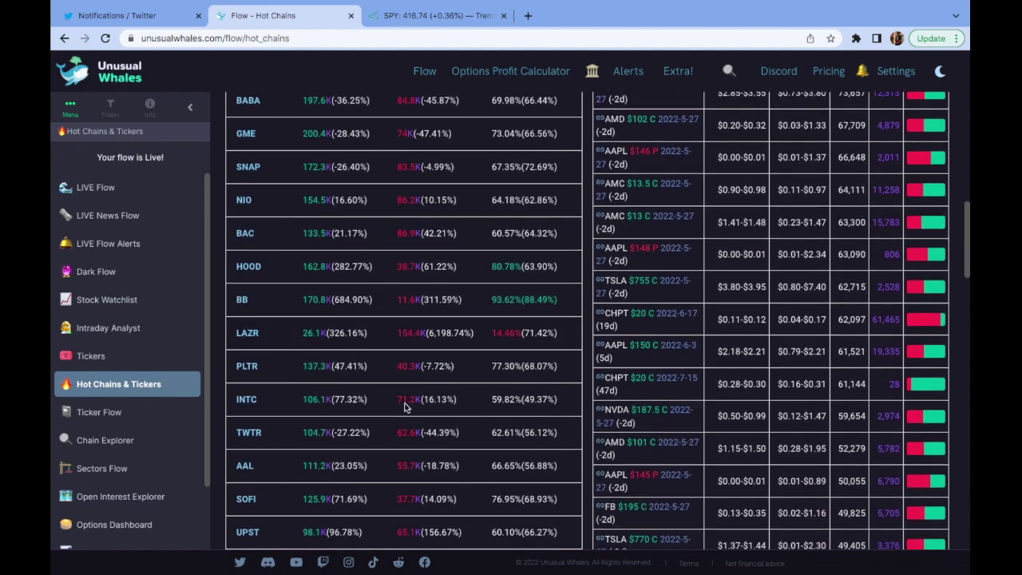
scroll(404, 408, down, 4)
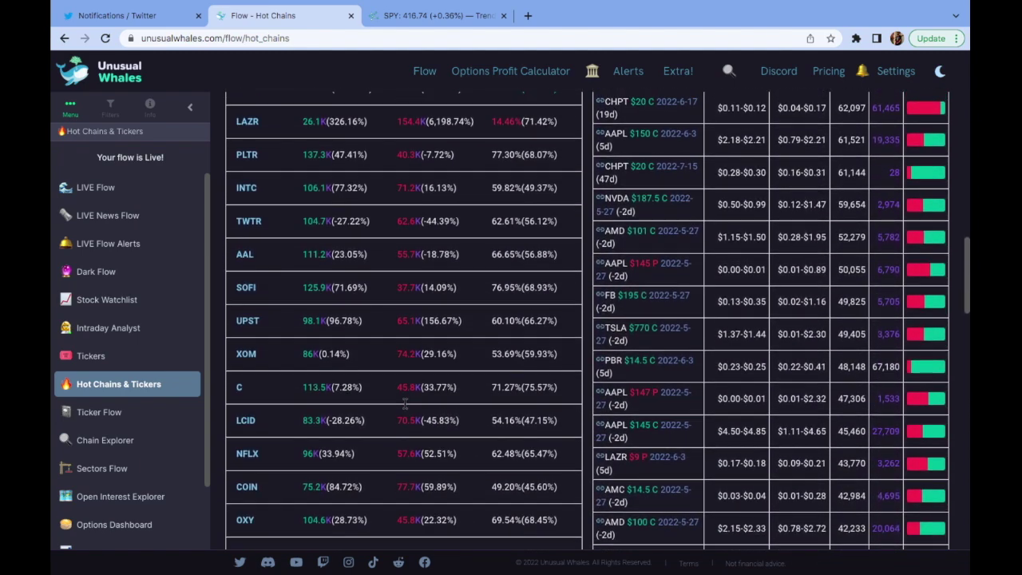
scroll(404, 404, down, 3)
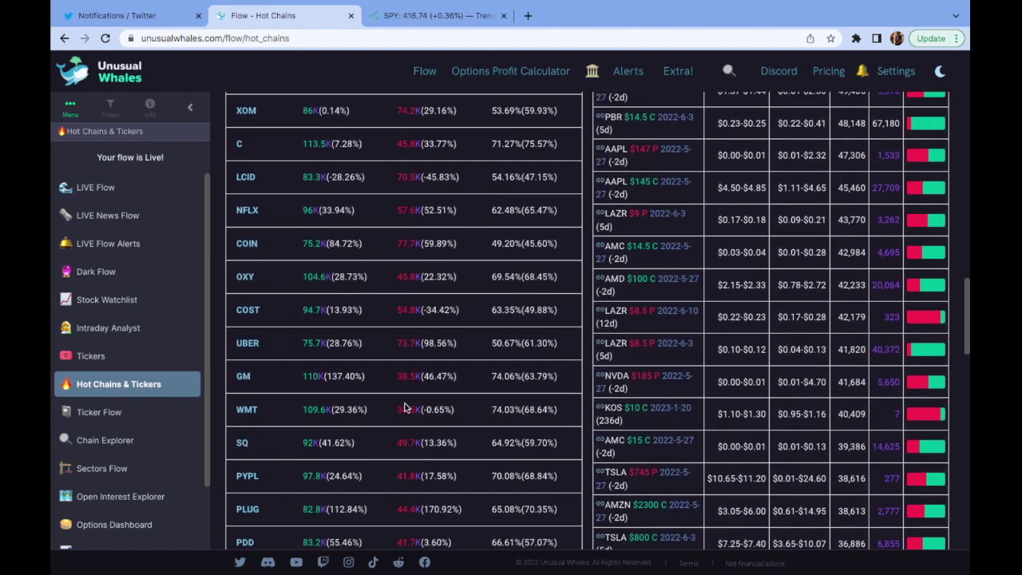
scroll(405, 404, down, 4)
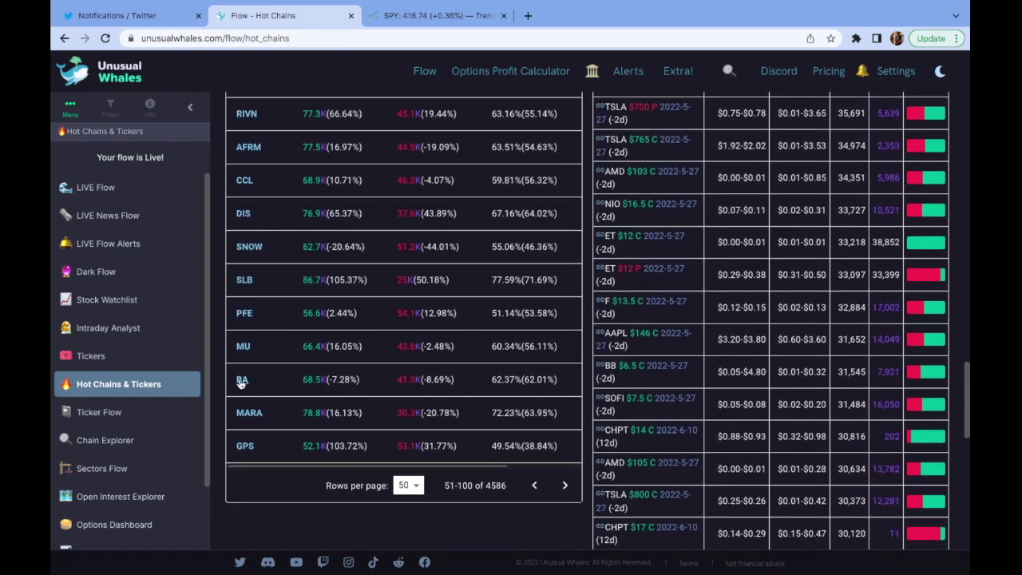
Open BA's intraday analysis and examine its intraday options volume and most active chains, including the $120 put for 6/3/2022.
click(237, 381)
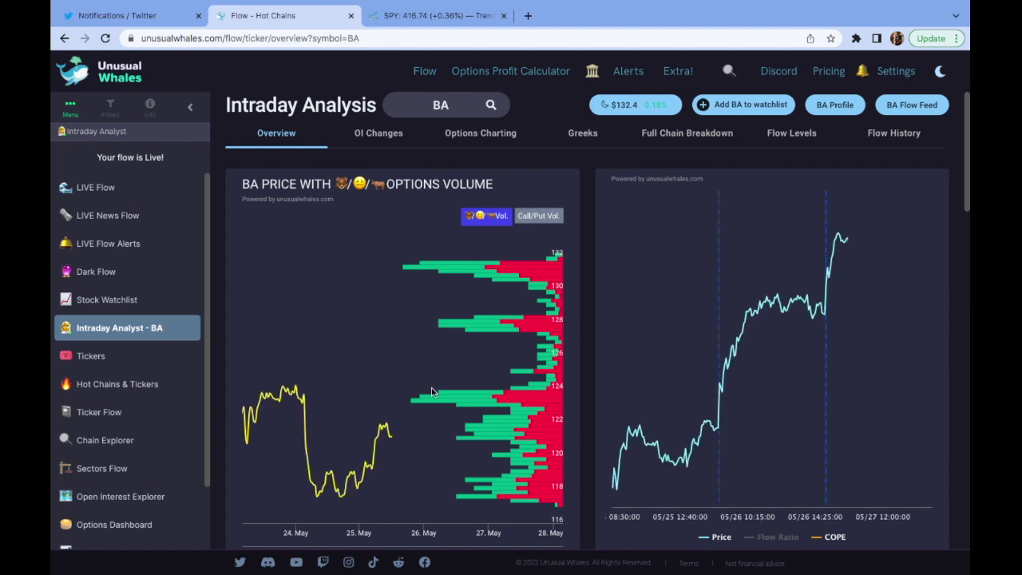
scroll(432, 392, down, 1)
scroll(431, 392, down, 7)
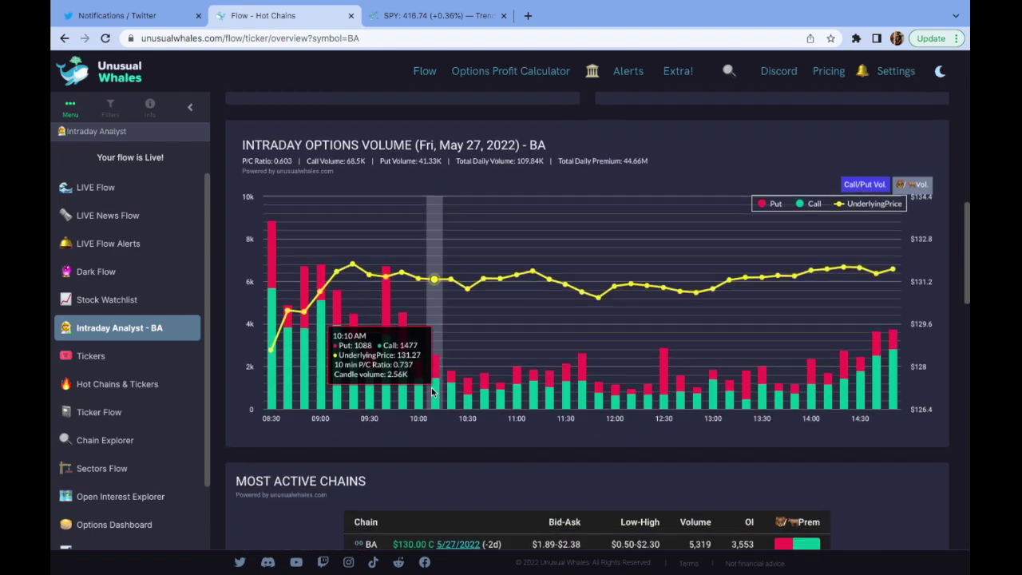
scroll(479, 431, down, 2)
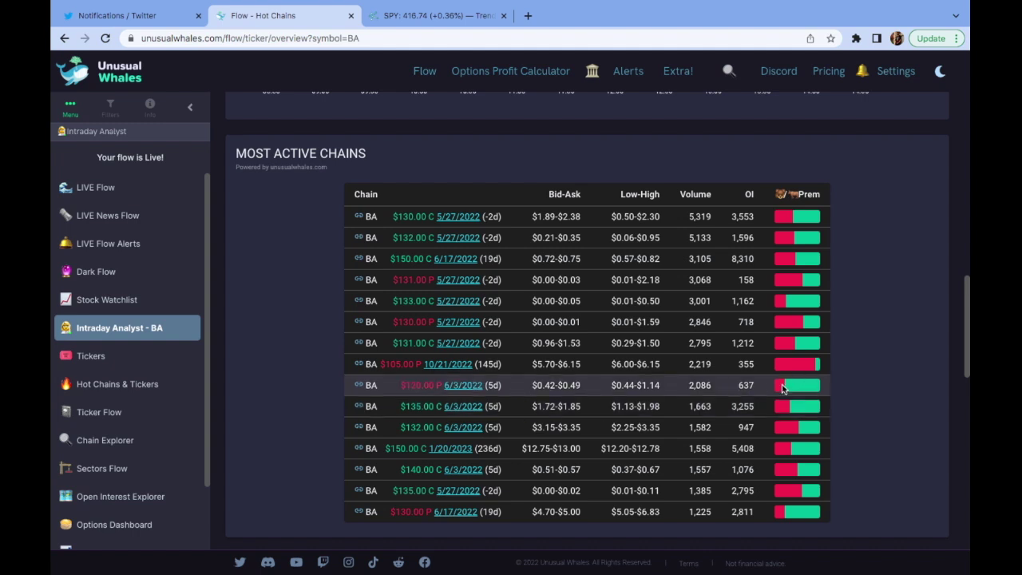
mouse_move(794, 385)
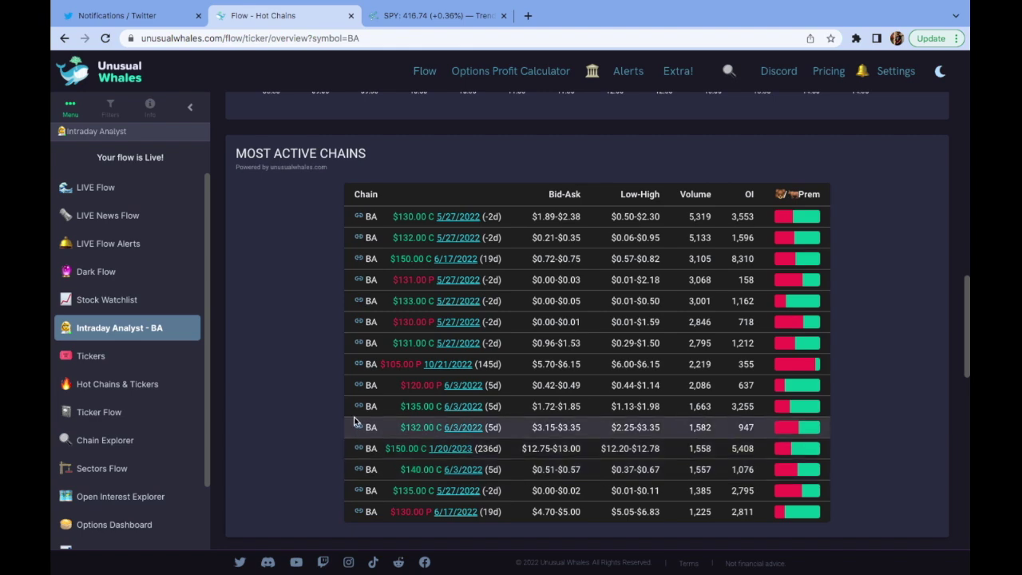
Go back to Hot Chains & Tickers, exclude index and ETF entries again, and locate AMD in the ticker list.
click(152, 384)
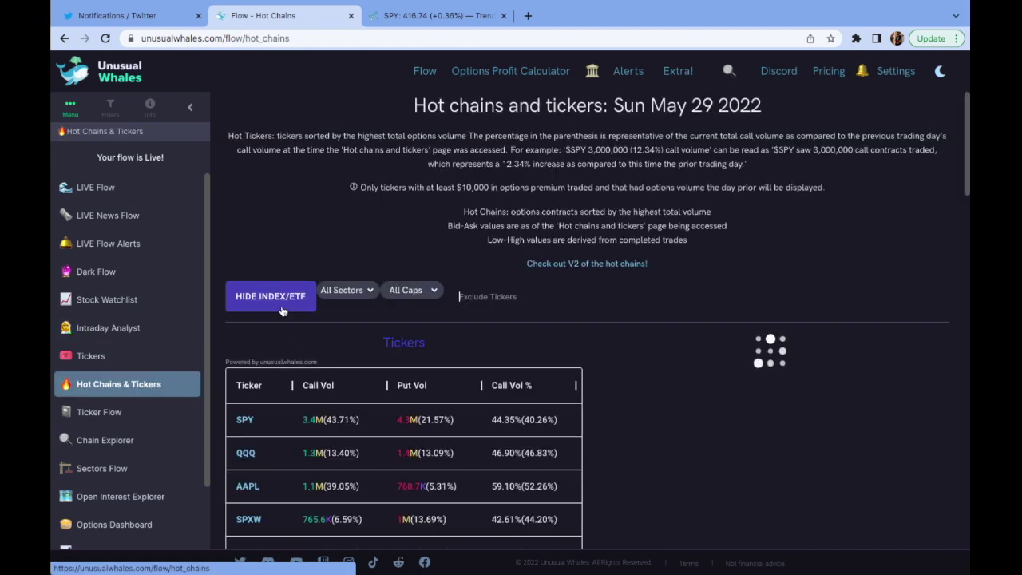
scroll(364, 343, down, 2)
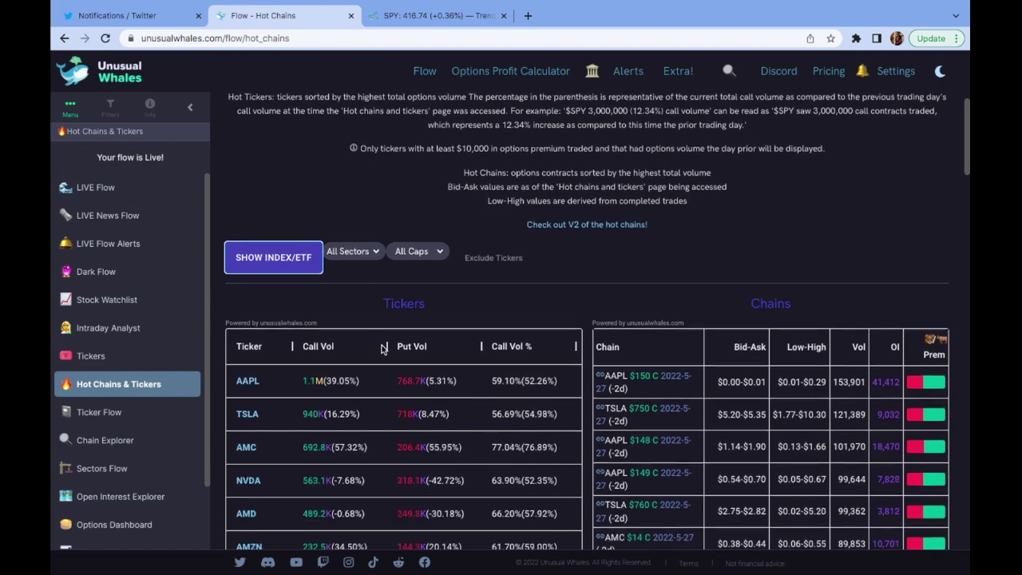
scroll(347, 398, down, 2)
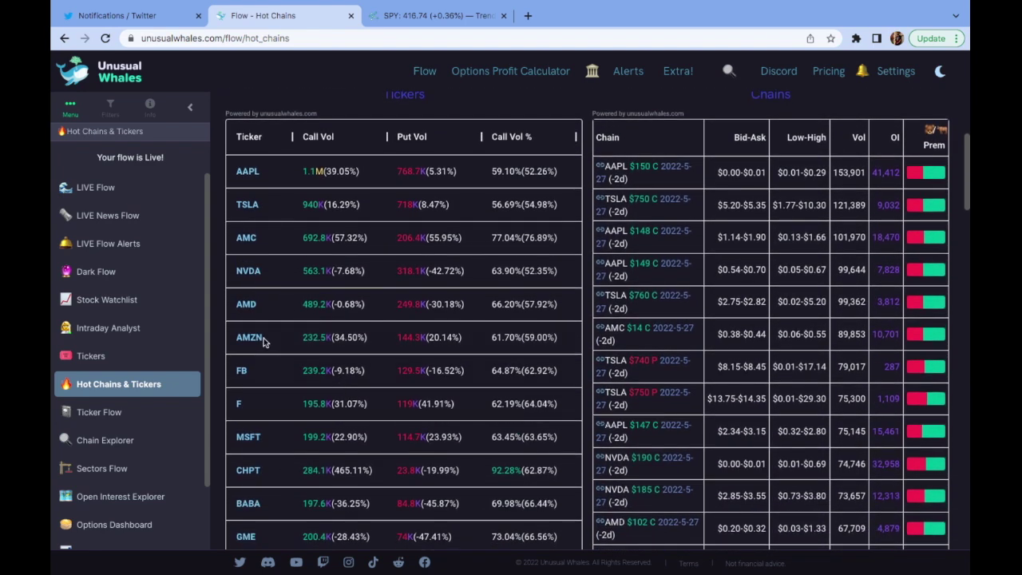
Open AMD's intraday analysis and compare its intraday options volume with its most active chains, including the $102 and $105 calls for 6/3/2022.
click(246, 306)
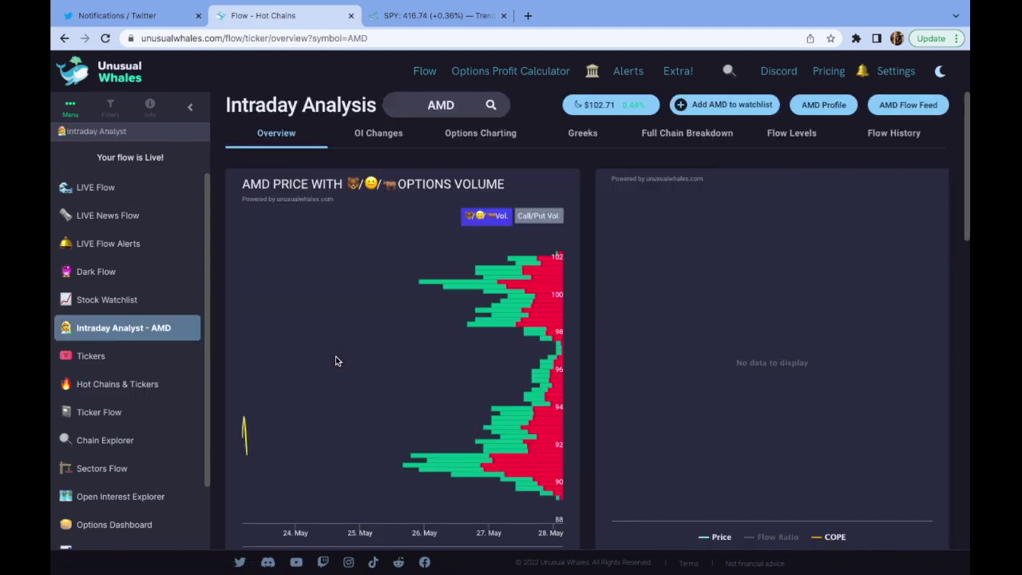
scroll(413, 368, down, 1)
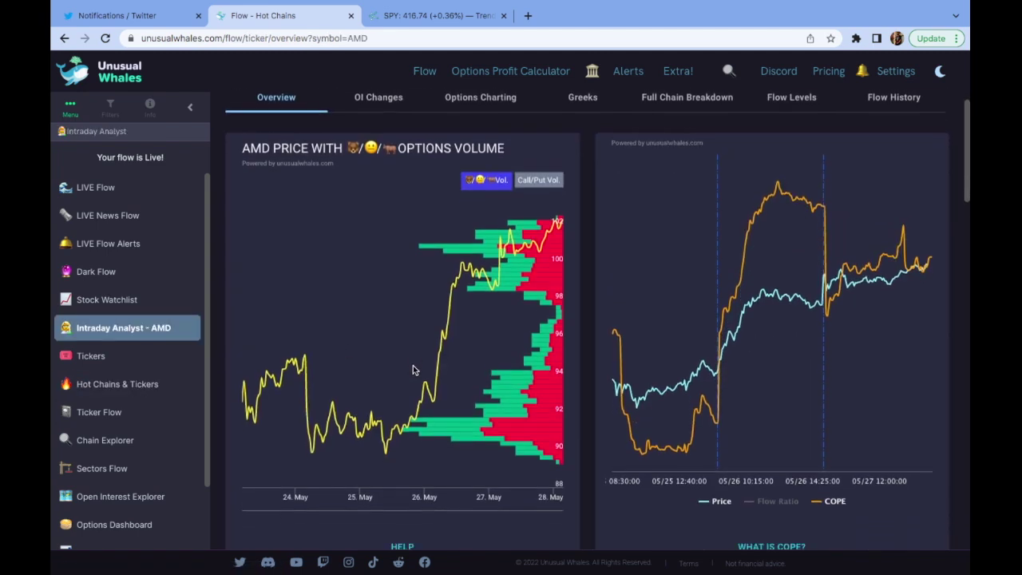
scroll(413, 370, down, 3)
scroll(412, 370, down, 8)
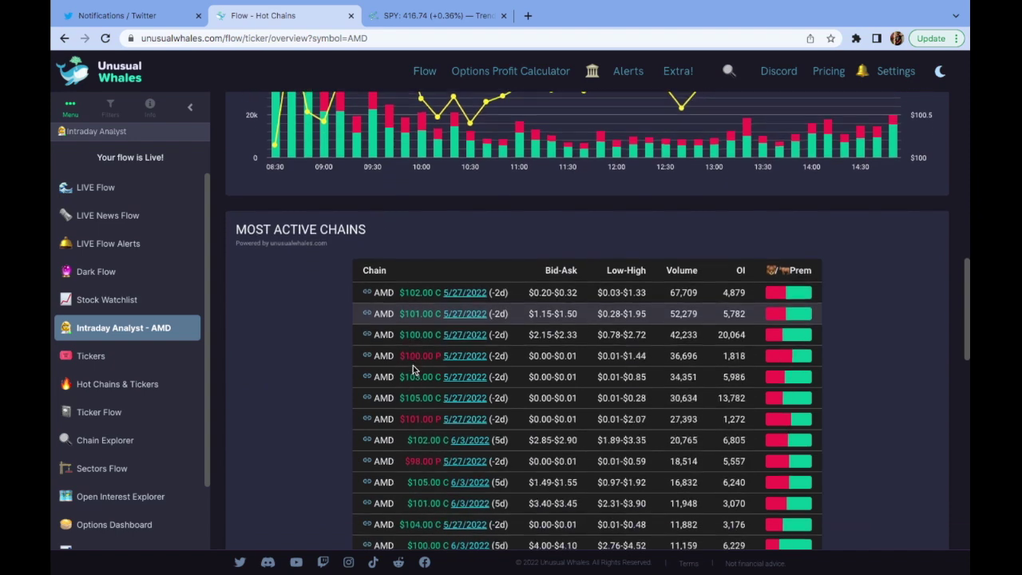
scroll(434, 411, down, 1)
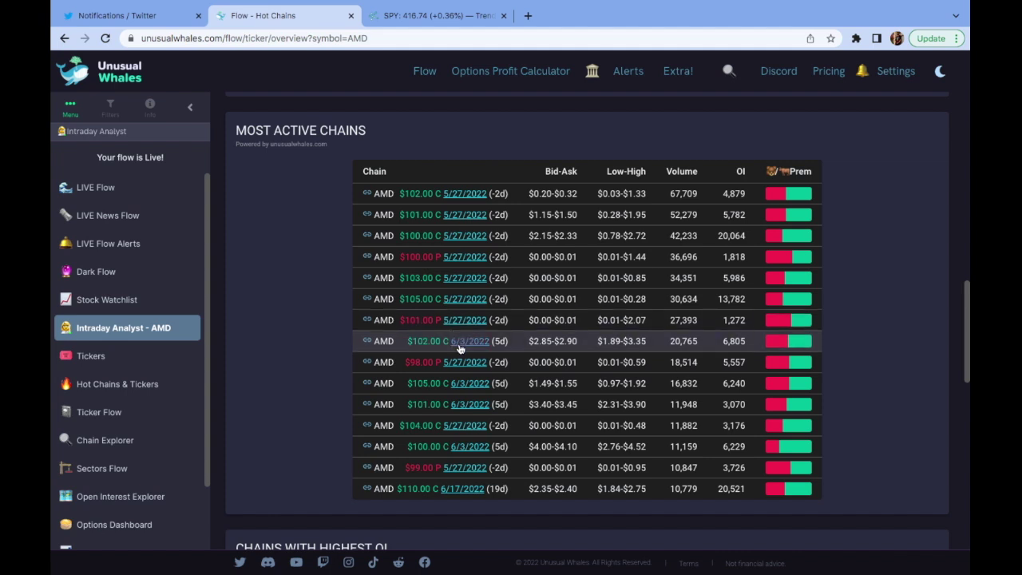
scroll(460, 349, down, 1)
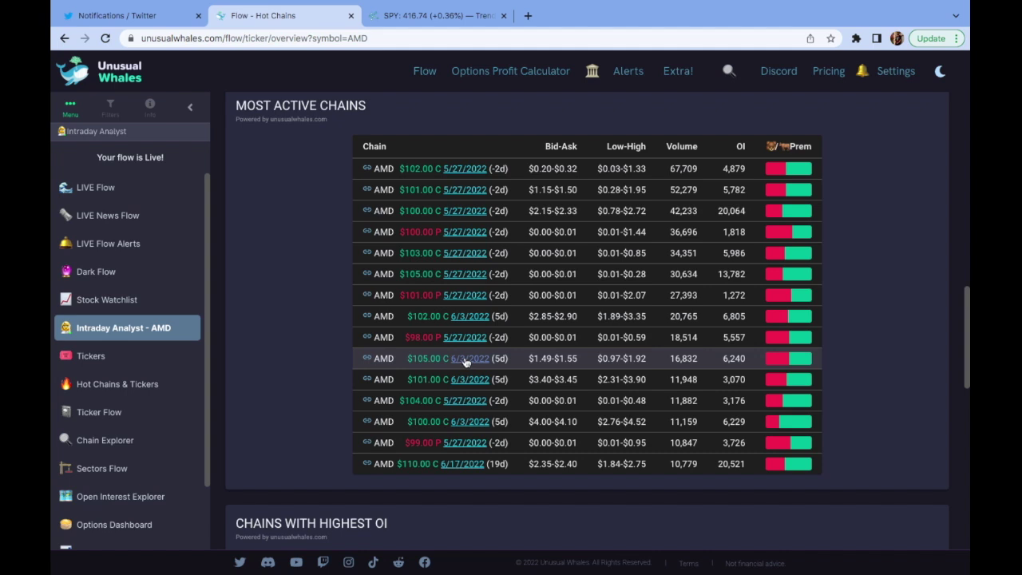
scroll(465, 361, up, 1)
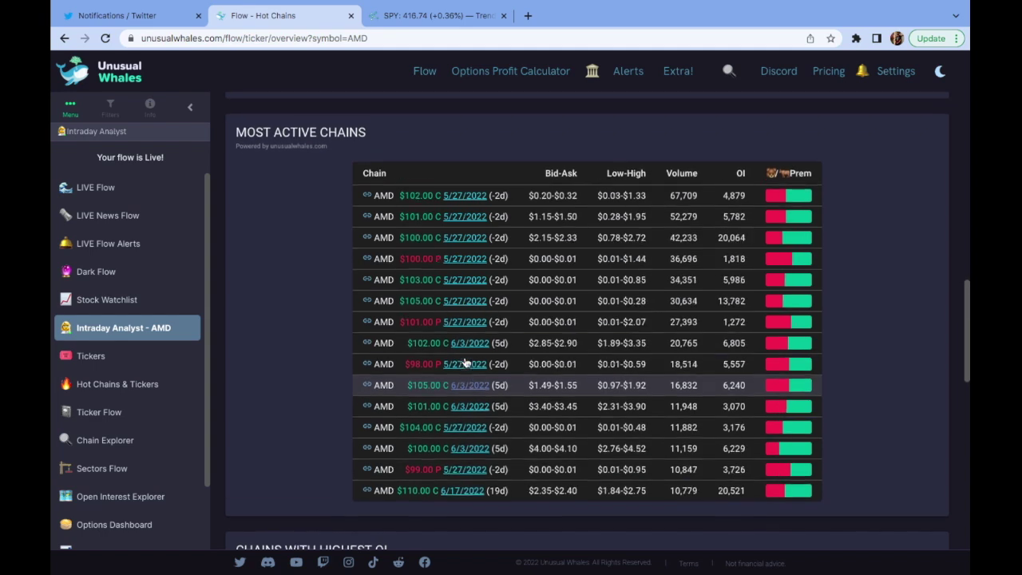
scroll(457, 375, up, 2)
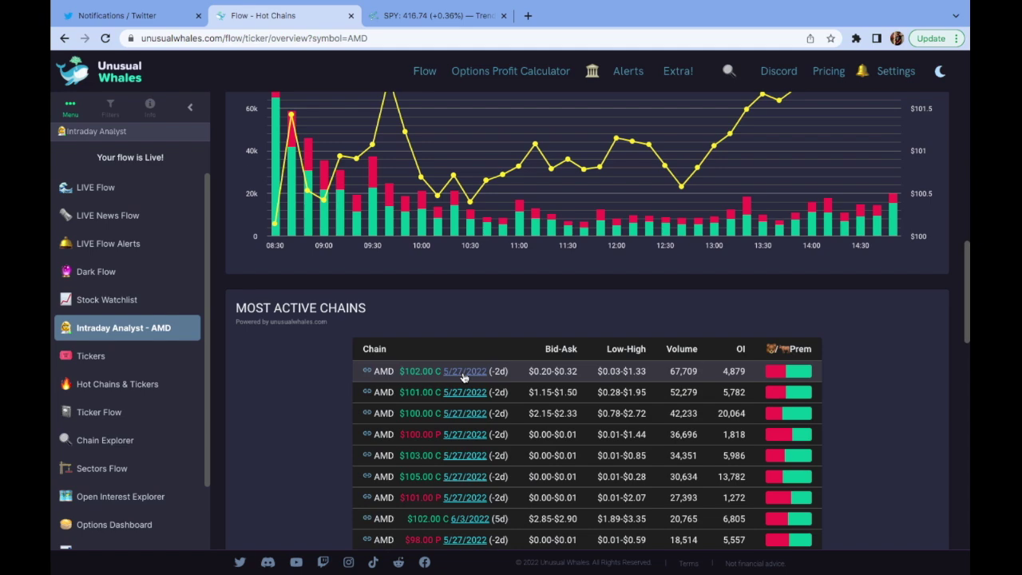
scroll(463, 377, up, 2)
Switch to TrendSpider, open BA's daily chart from the Liquidity watchlist, and examine the recent candles against the drawn wedge and price levels.
key(ctrl+Tab)
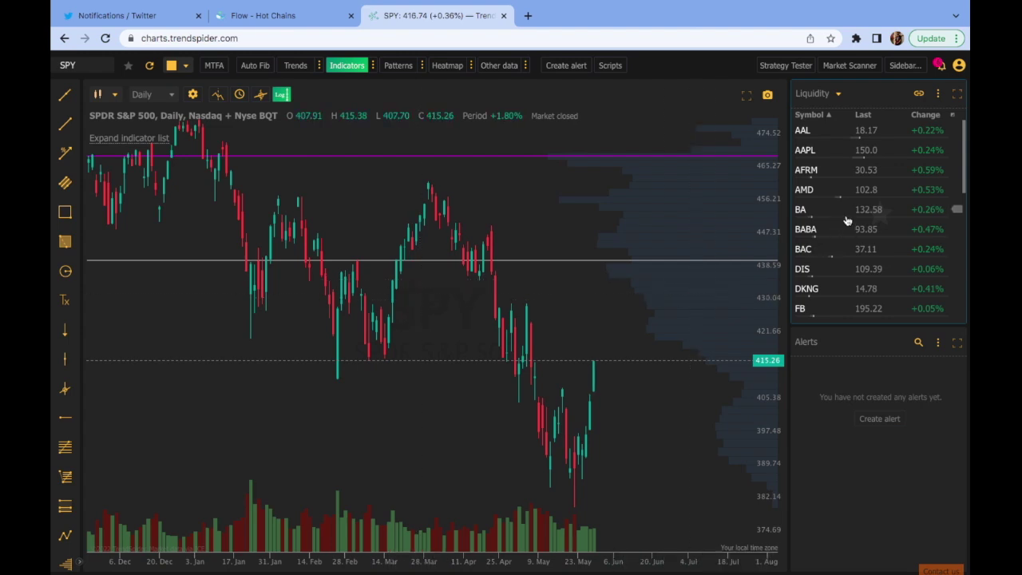
click(801, 209)
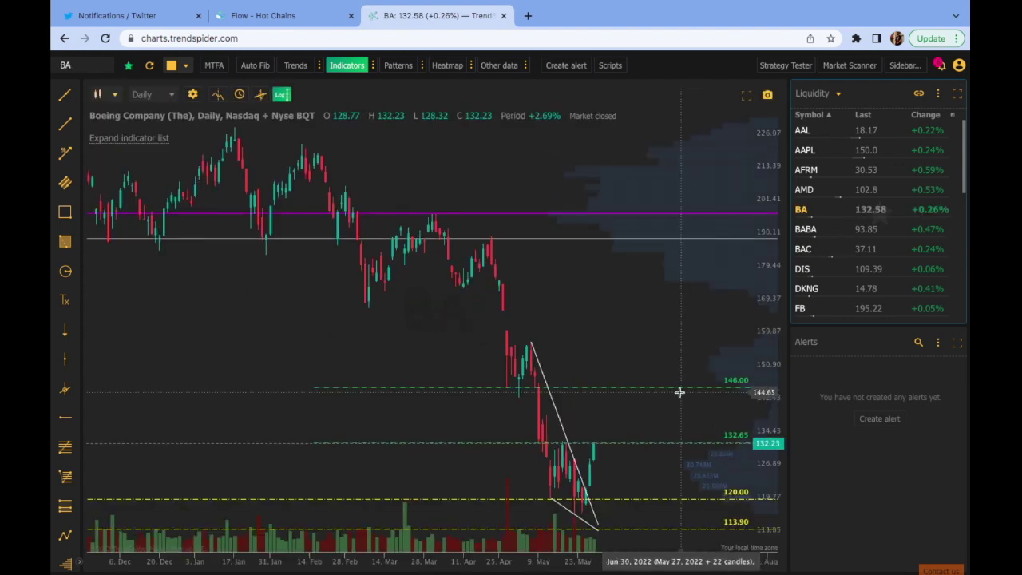
scroll(680, 392, up, 3)
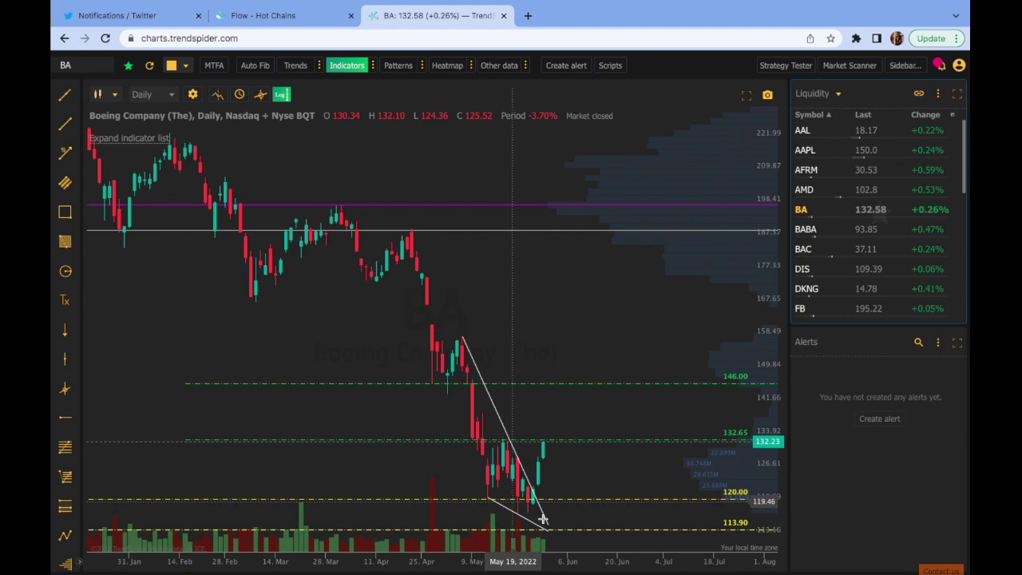
scroll(568, 477, right, 2)
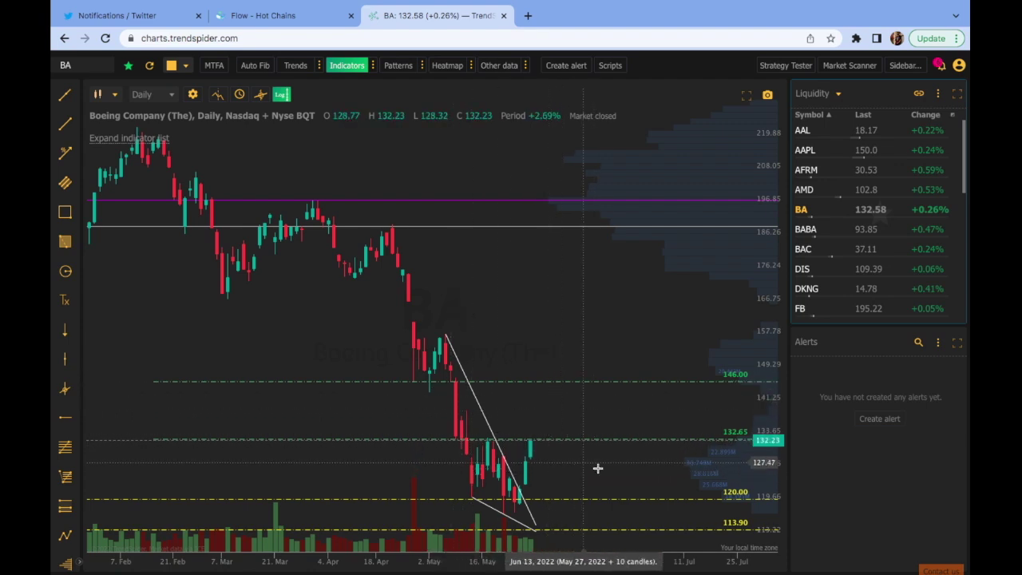
Set the BA chart's timeframe to 1 hour and examine the price action around the 132.65 and 146.00 levels.
click(170, 96)
scroll(172, 120, up, 4)
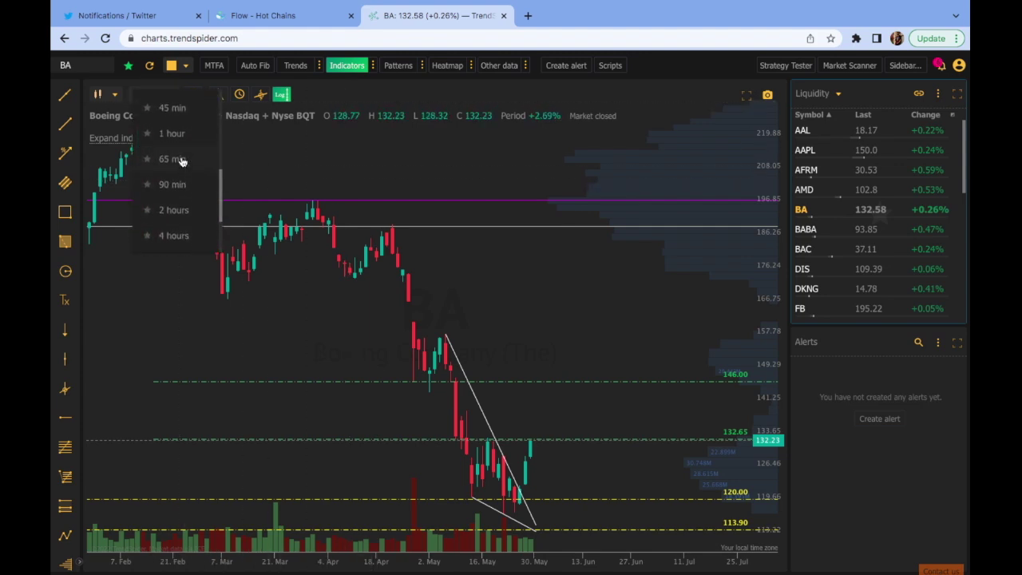
click(173, 141)
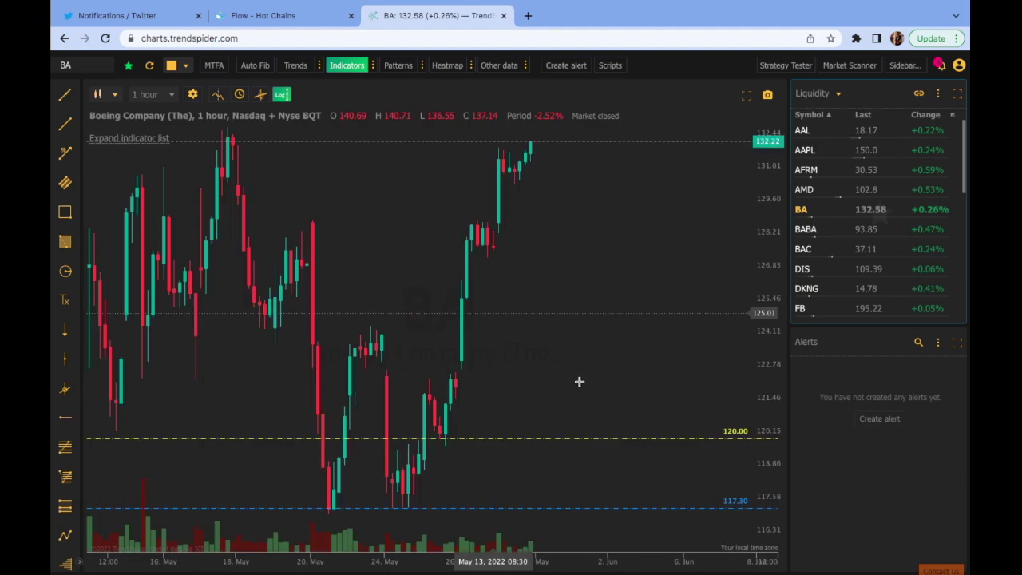
scroll(586, 387, down, 3)
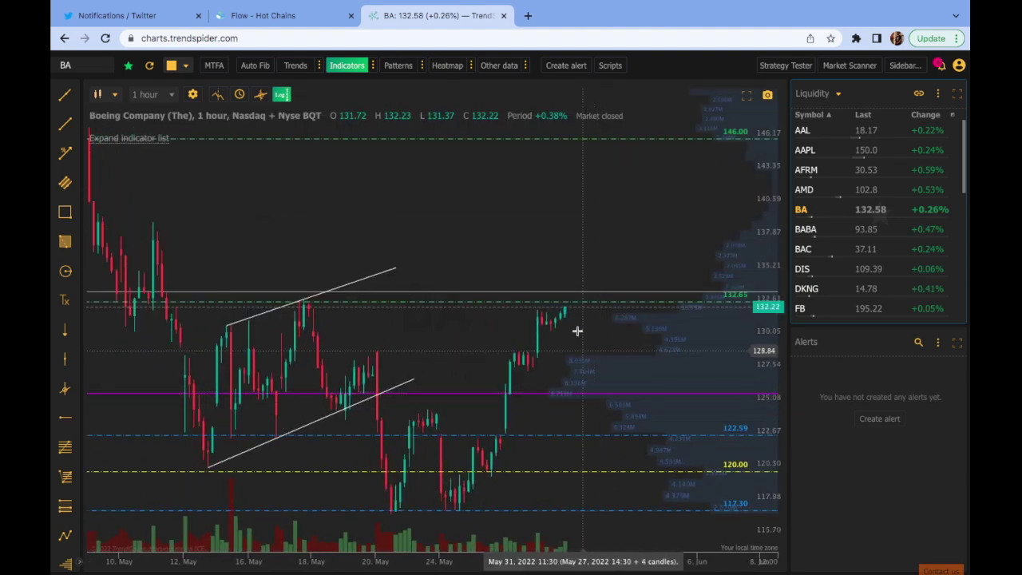
scroll(589, 364, down, 1)
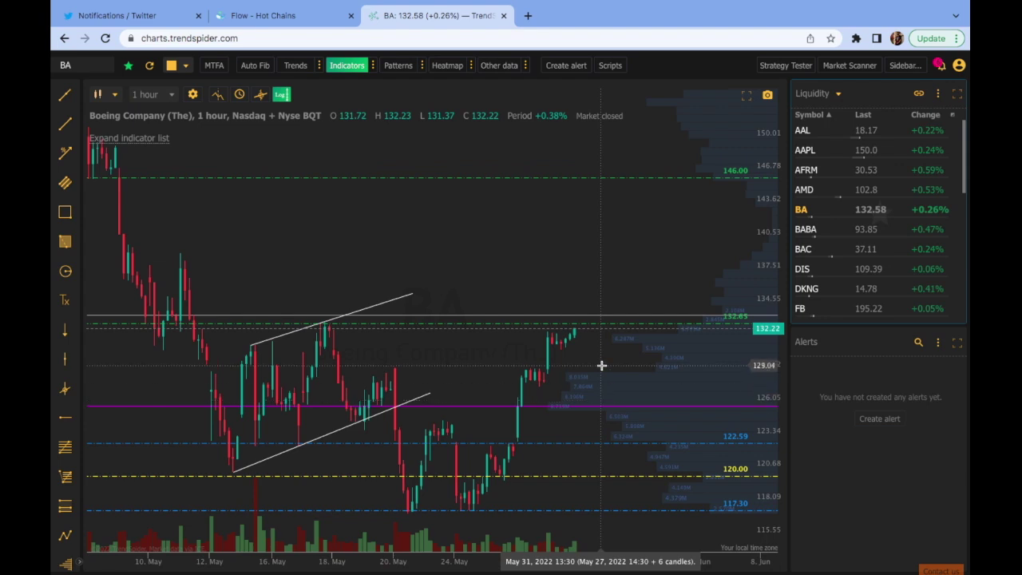
Open NIO's 1-hour chart from the Liquidity watchlist and examine its recent price action.
scroll(843, 265, down, 1)
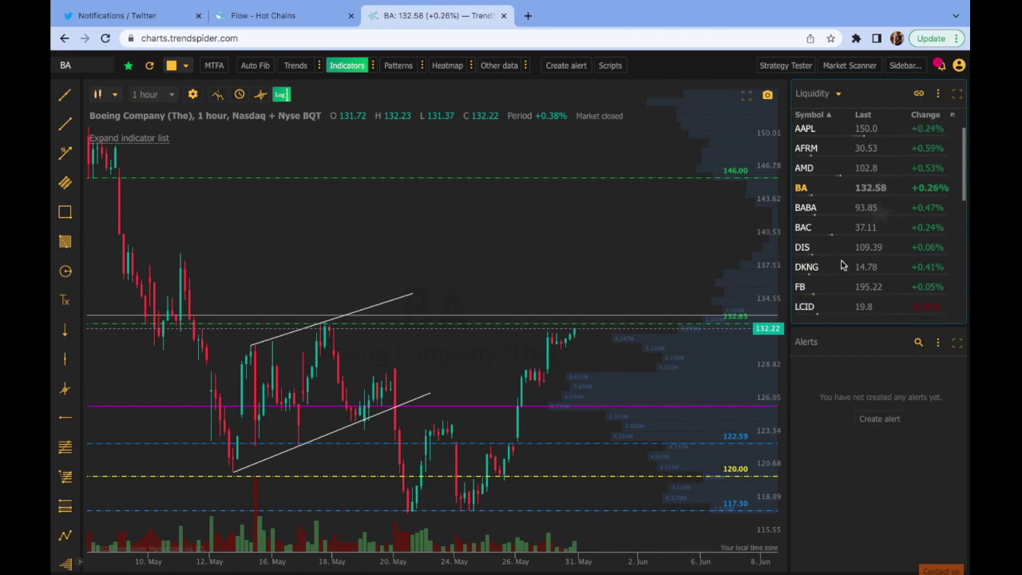
scroll(843, 265, down, 1)
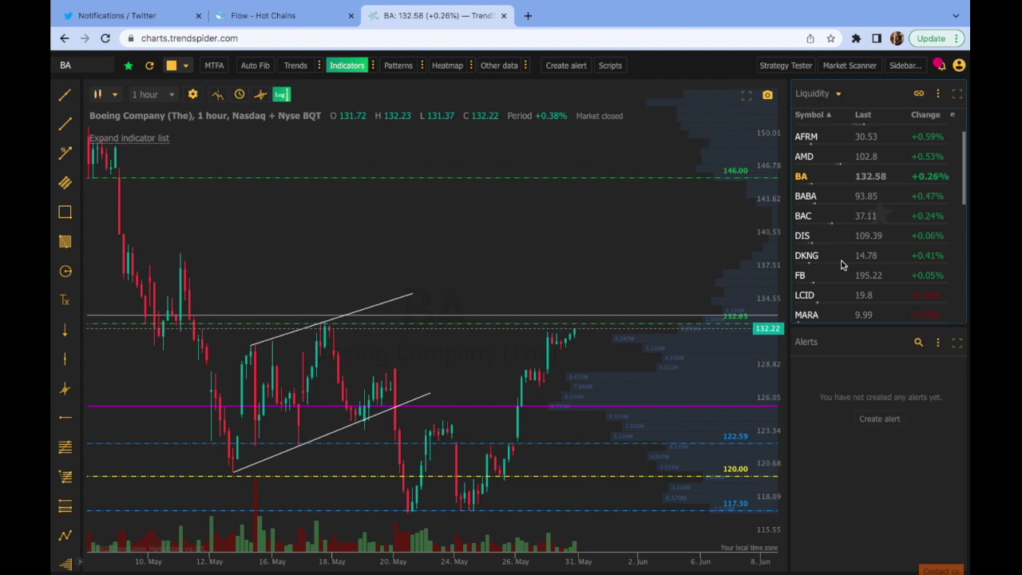
scroll(842, 265, down, 5)
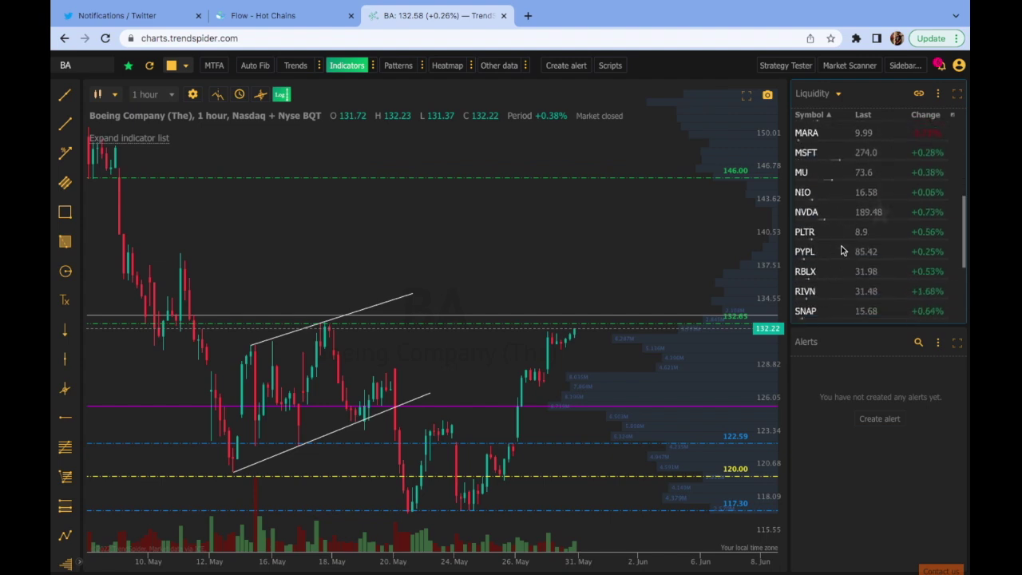
click(867, 197)
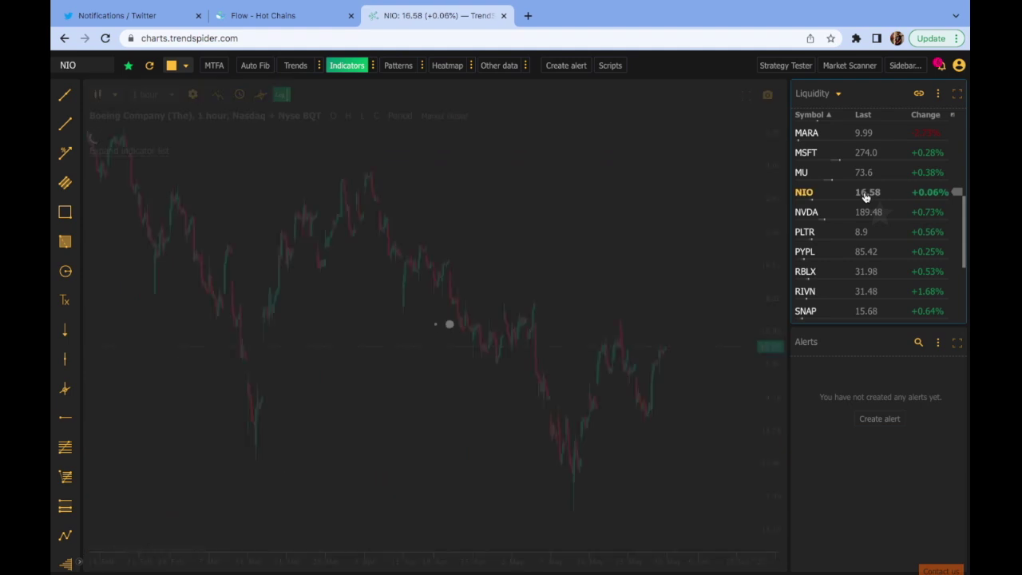
scroll(631, 392, down, 1)
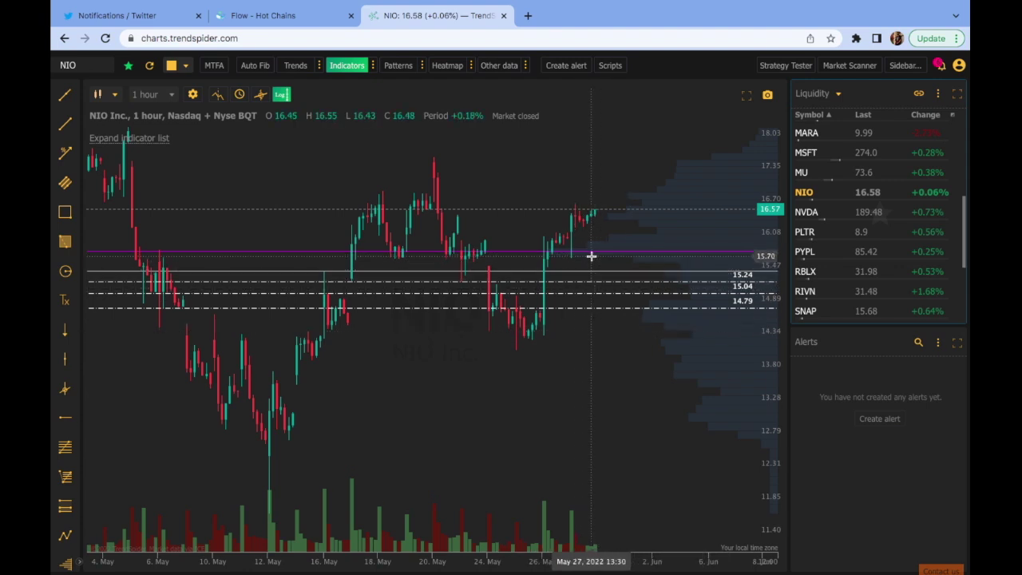
Set the NIO chart's timeframe to Daily.
click(171, 95)
scroll(177, 192, down, 3)
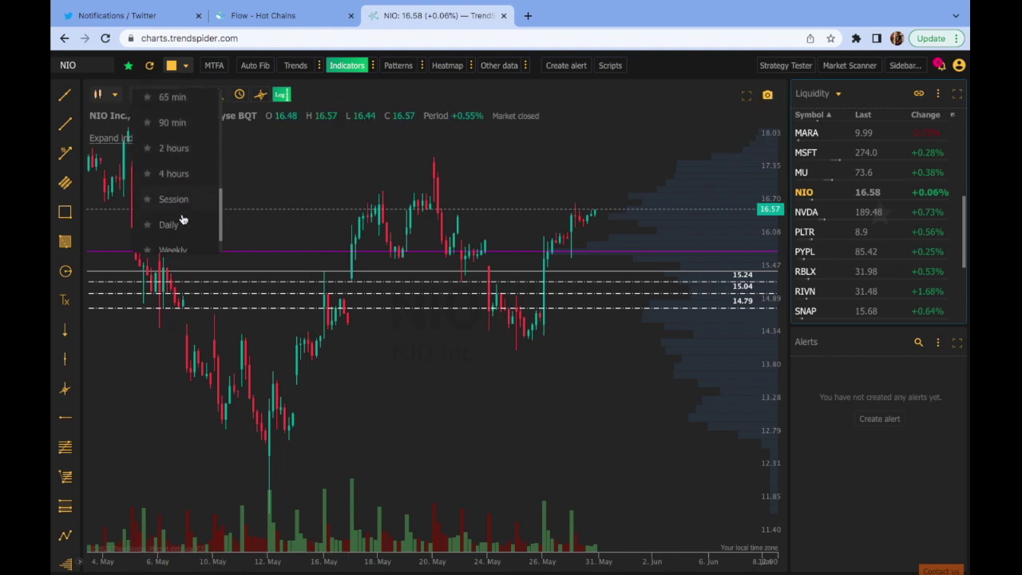
click(171, 225)
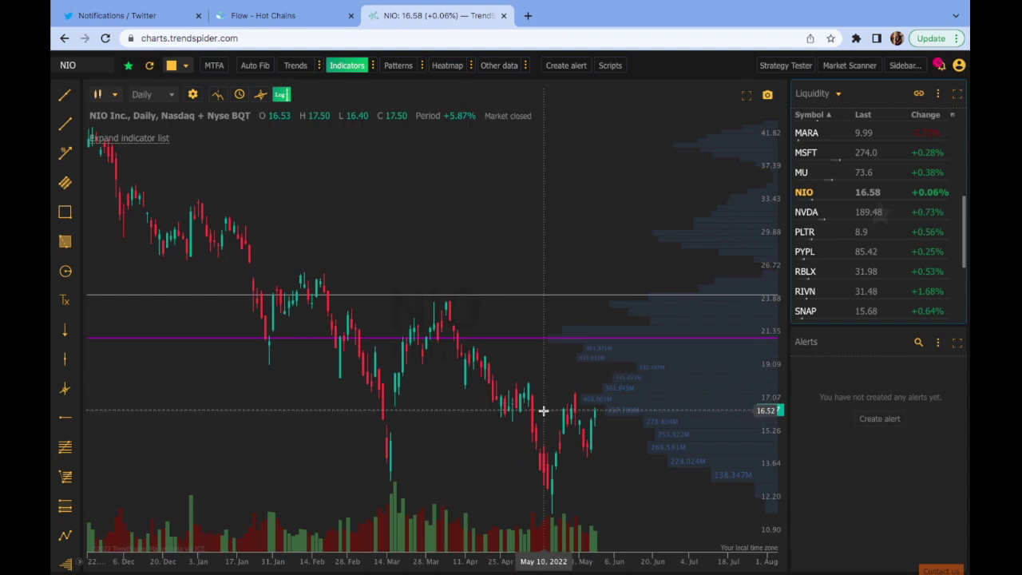
Open AMD's daily chart from the Liquidity watchlist.
scroll(545, 408, up, 1)
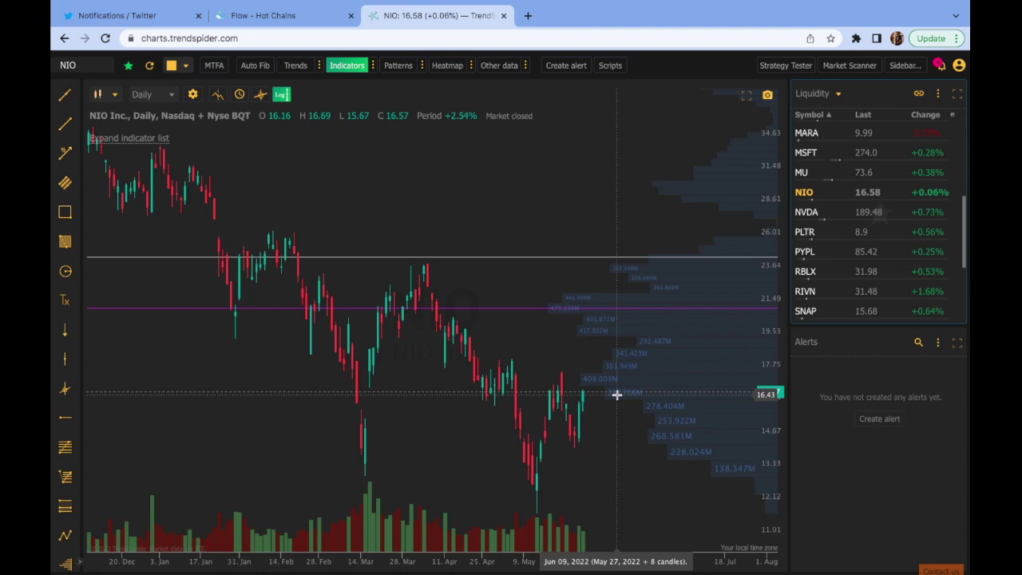
scroll(824, 288, up, 2)
scroll(824, 289, up, 4)
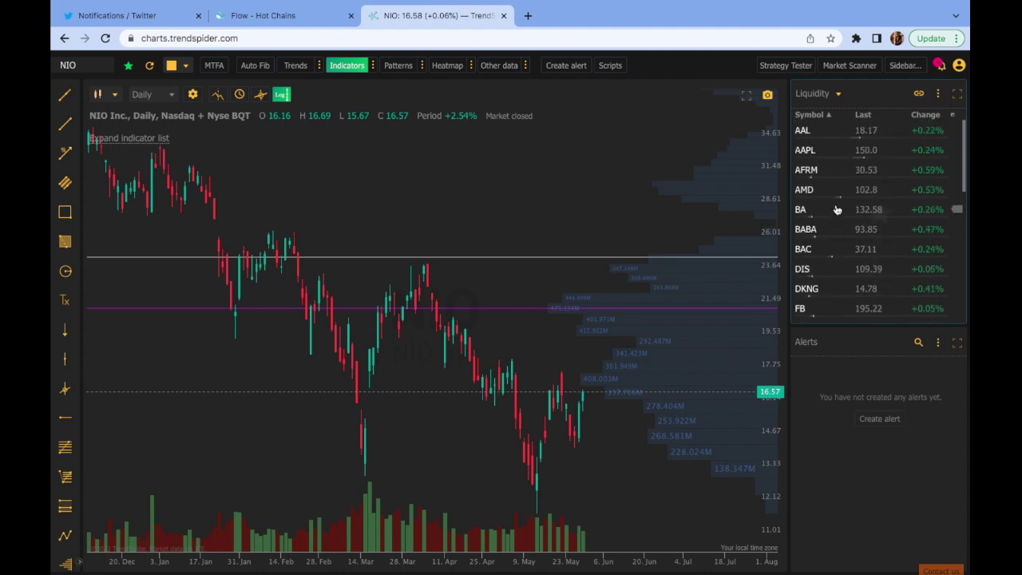
click(851, 192)
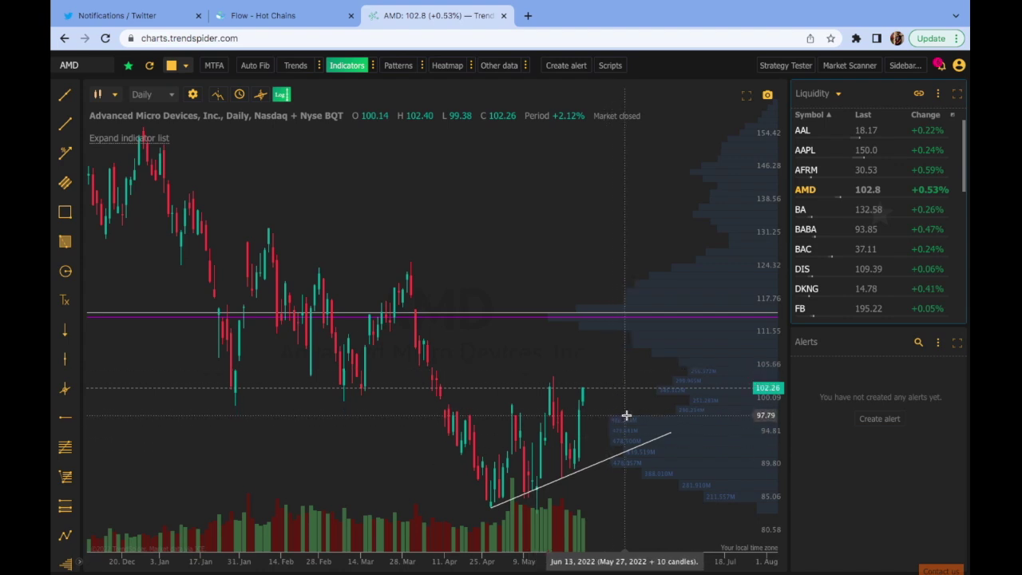
Set the AMD chart's timeframe to 1 hour and examine the price action around the levels from 98.05 to 105.25.
click(156, 95)
scroll(176, 154, up, 3)
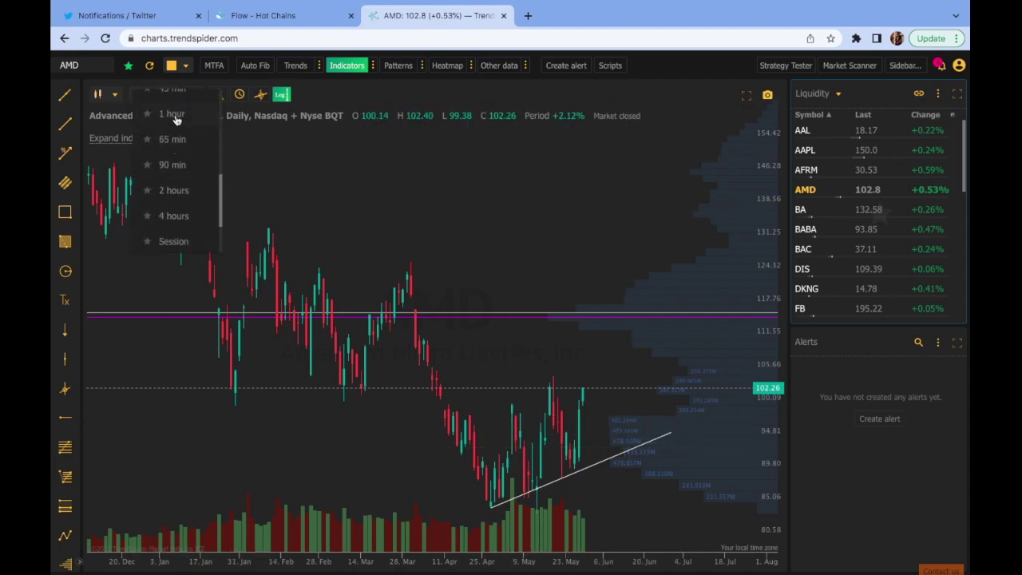
click(176, 120)
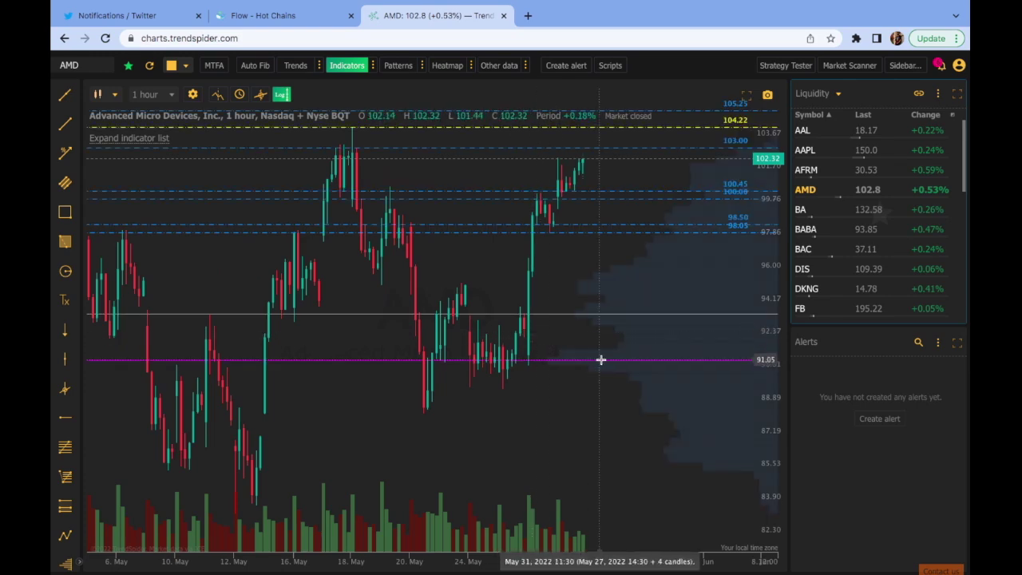
scroll(600, 360, down, 3)
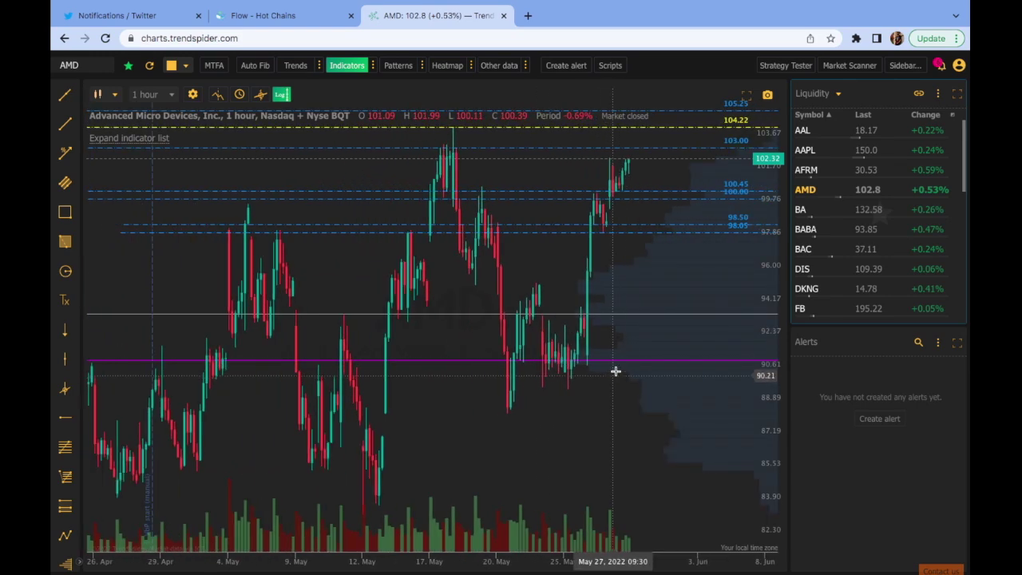
scroll(620, 348, down, 1)
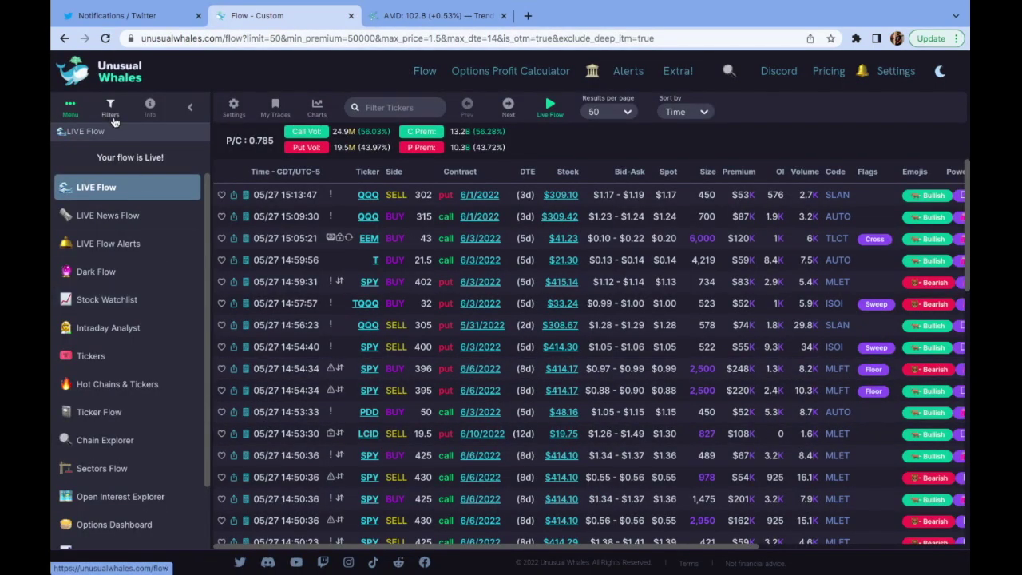
Switch to Unusual Whales' live flow and review its filters, from premium, spot and DTE ranges to the deep ITM and OTM toggles.
click(111, 108)
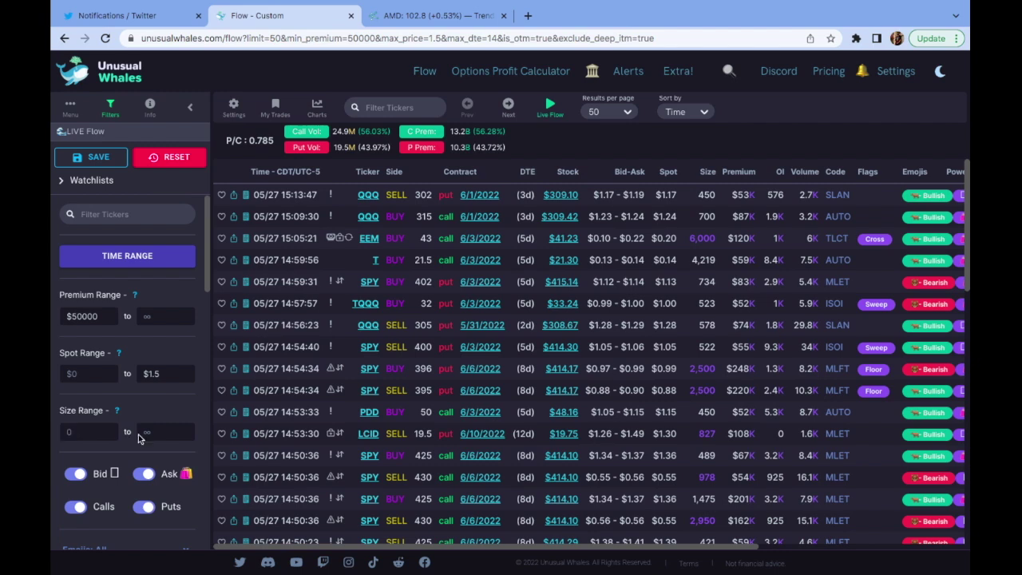
scroll(318, 459, down, 1)
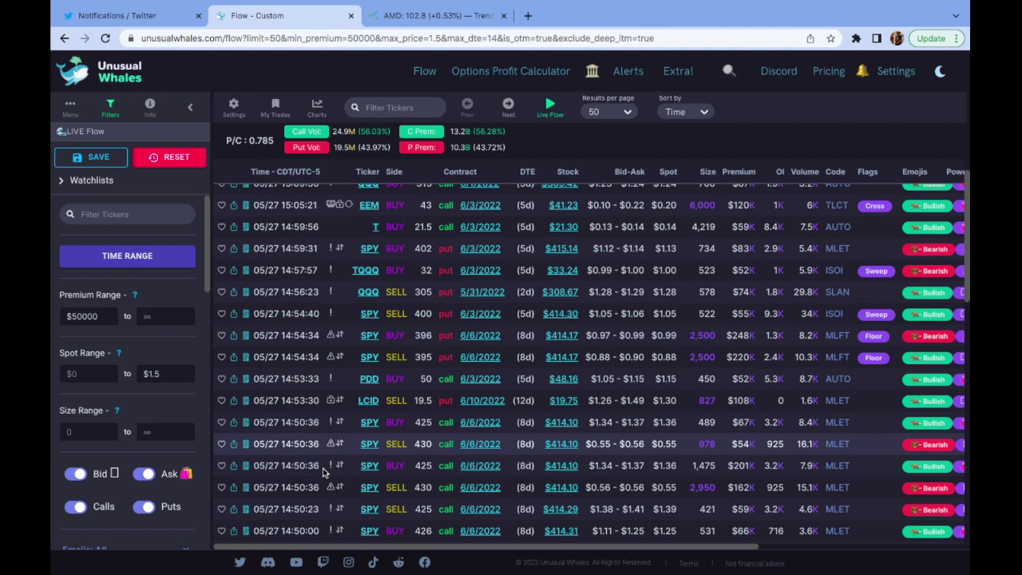
scroll(145, 369, down, 1)
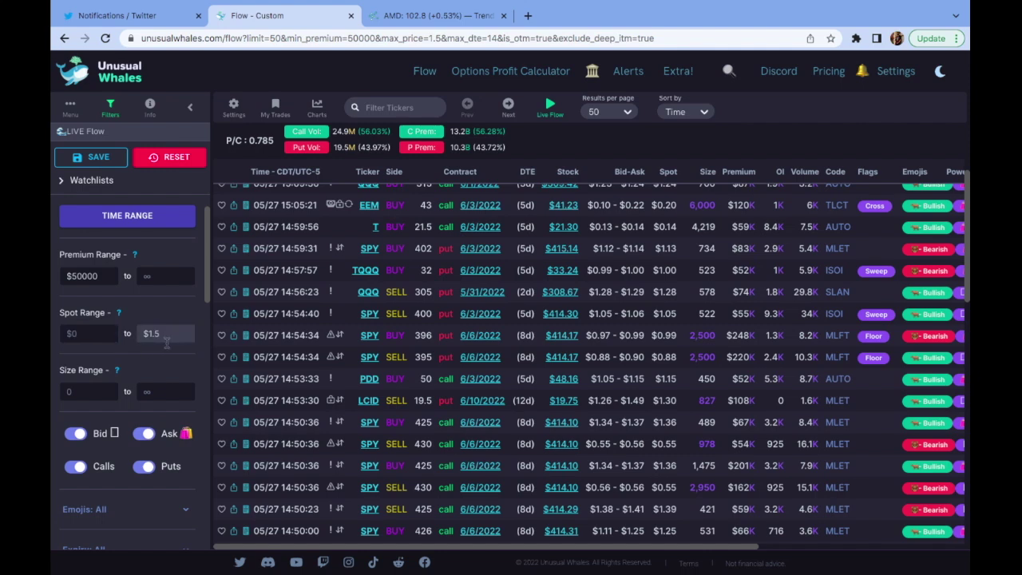
scroll(117, 346, down, 3)
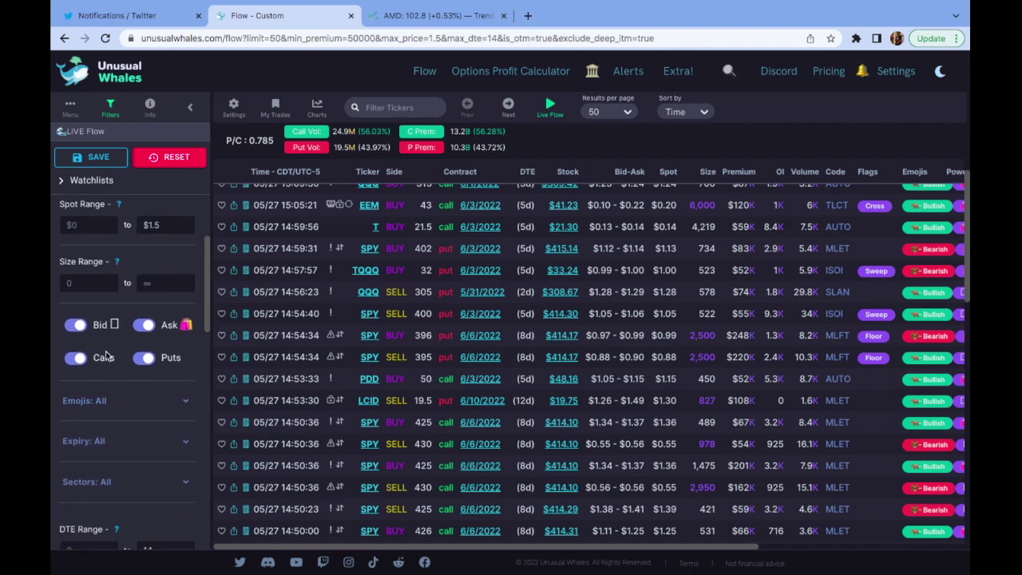
scroll(115, 328, down, 4)
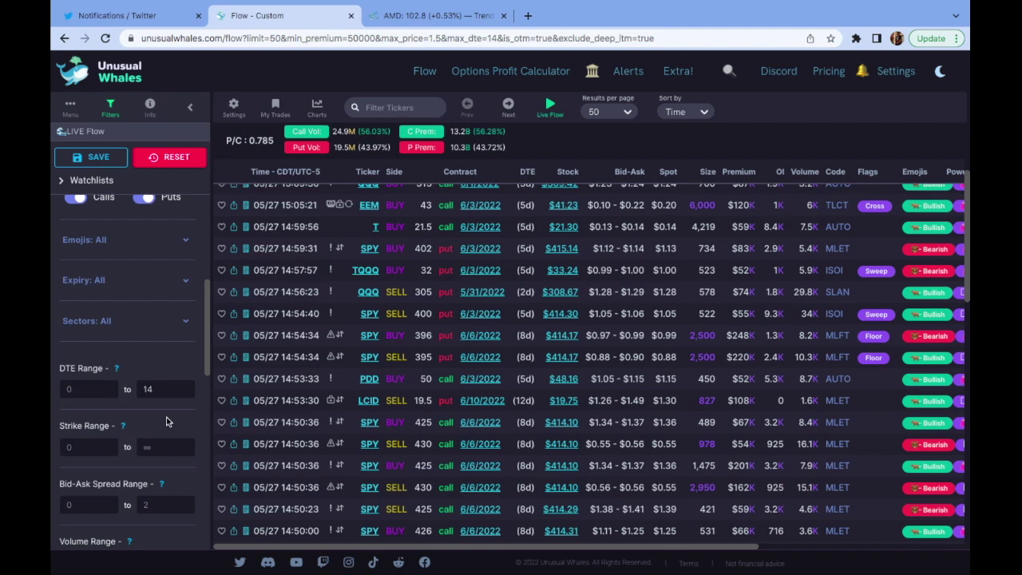
scroll(166, 419, down, 3)
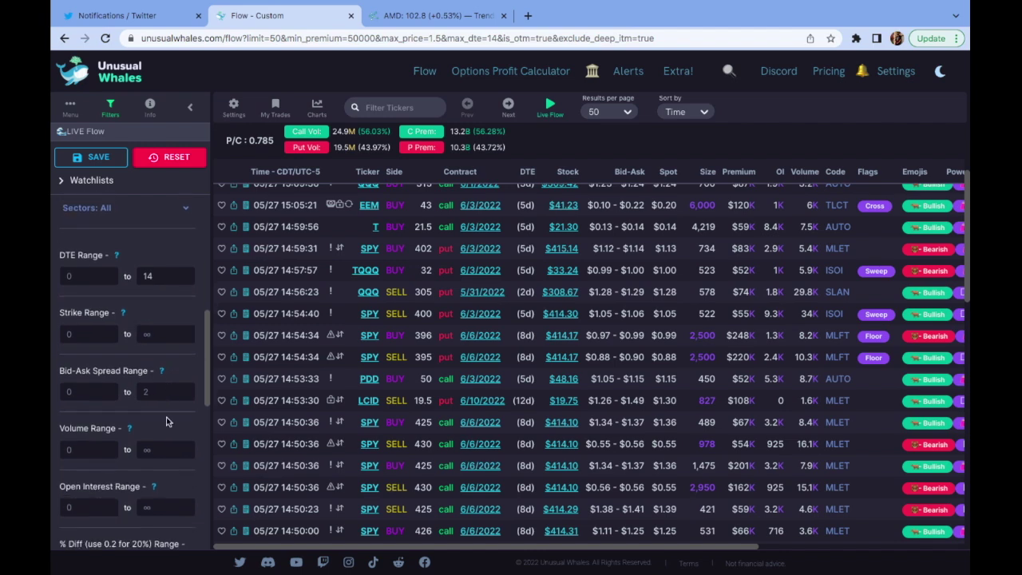
scroll(164, 400, down, 3)
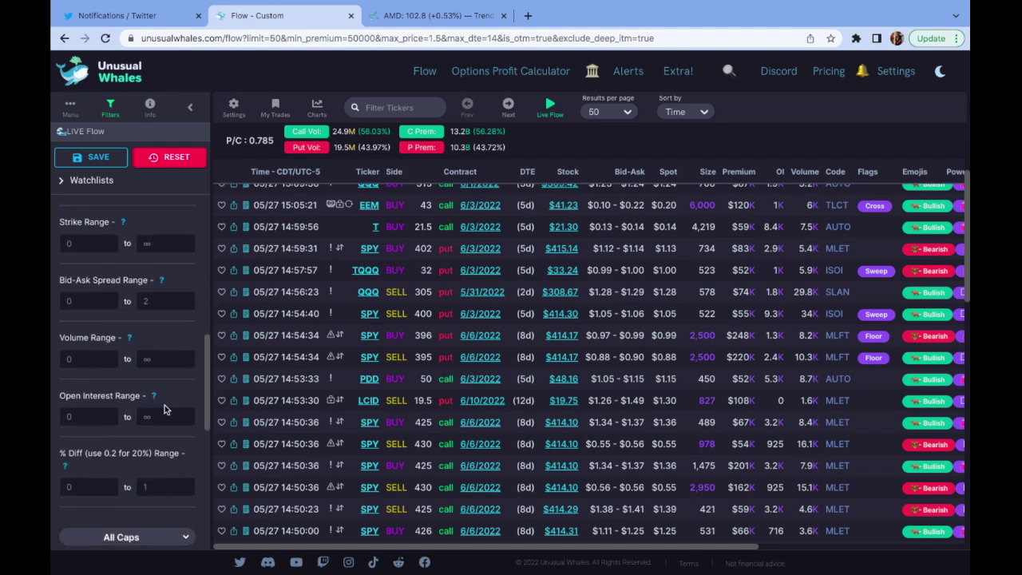
scroll(167, 431, down, 9)
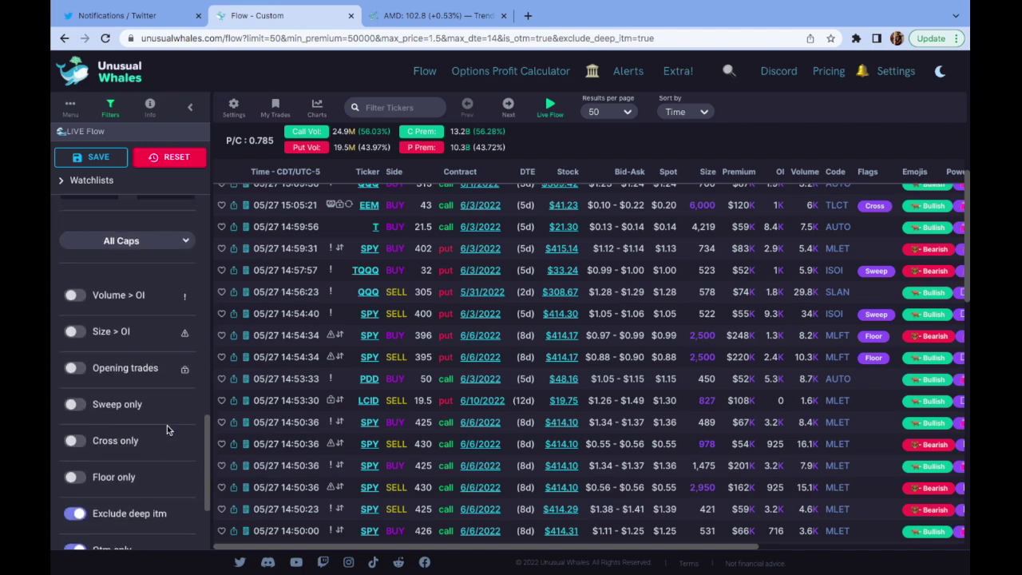
scroll(167, 425, down, 1)
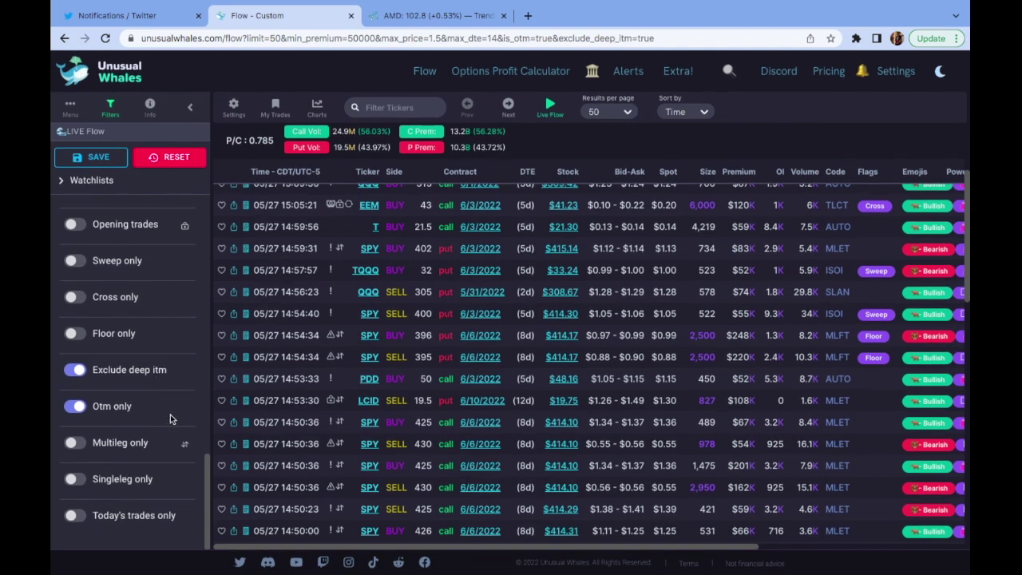
scroll(170, 415, up, 10)
scroll(300, 377, up, 2)
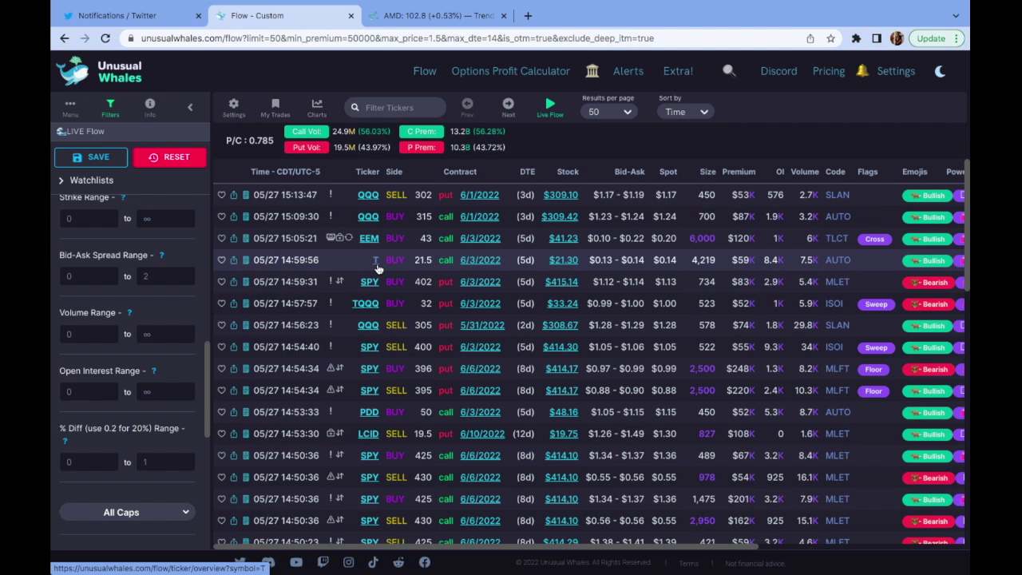
Filter the live flow to BA and examine the trades related to the 05/23 13:26:27 multi-leg sale of 135 calls.
click(390, 107)
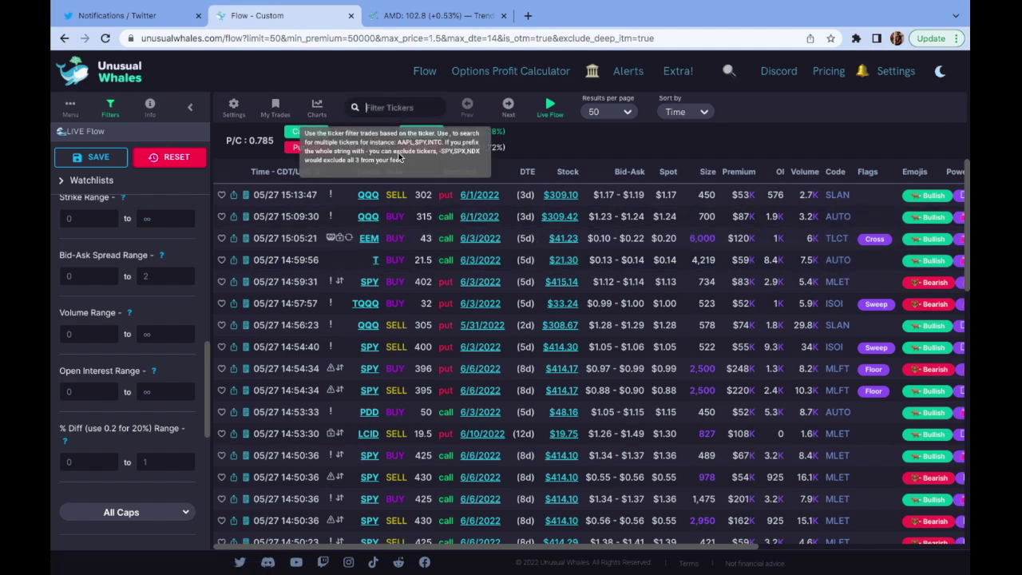
text(BA)
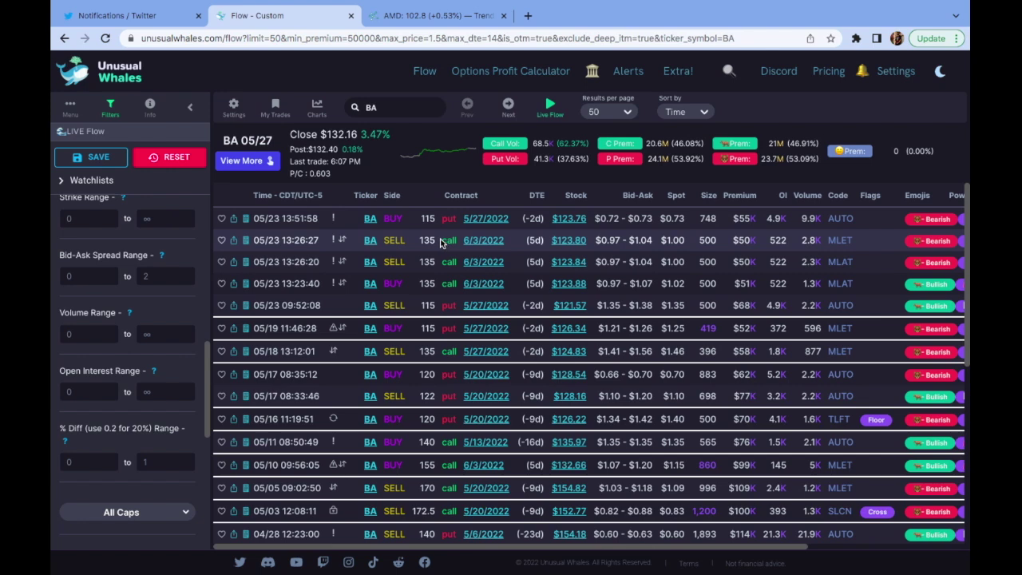
click(342, 240)
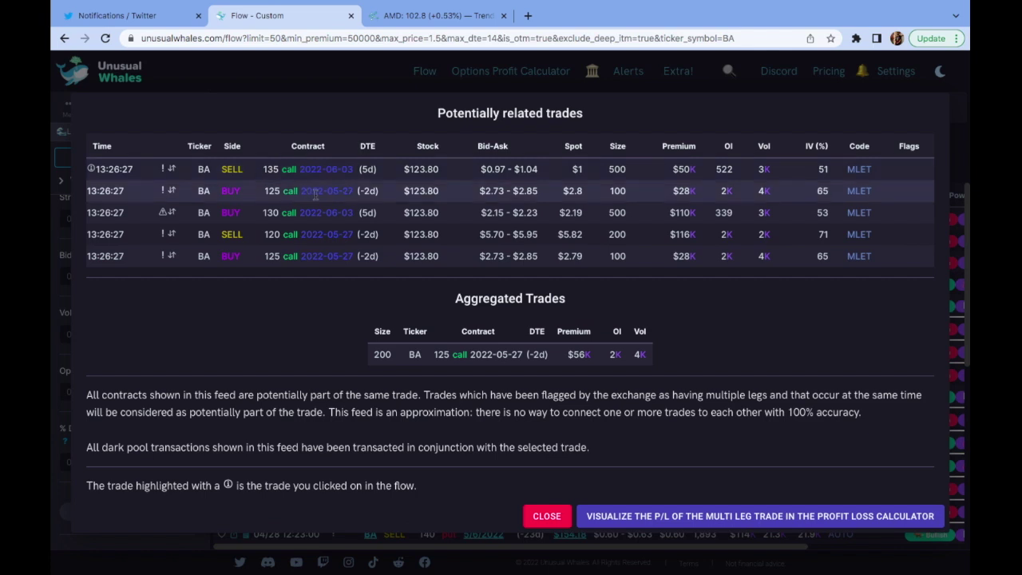
click(551, 518)
scroll(463, 371, down, 1)
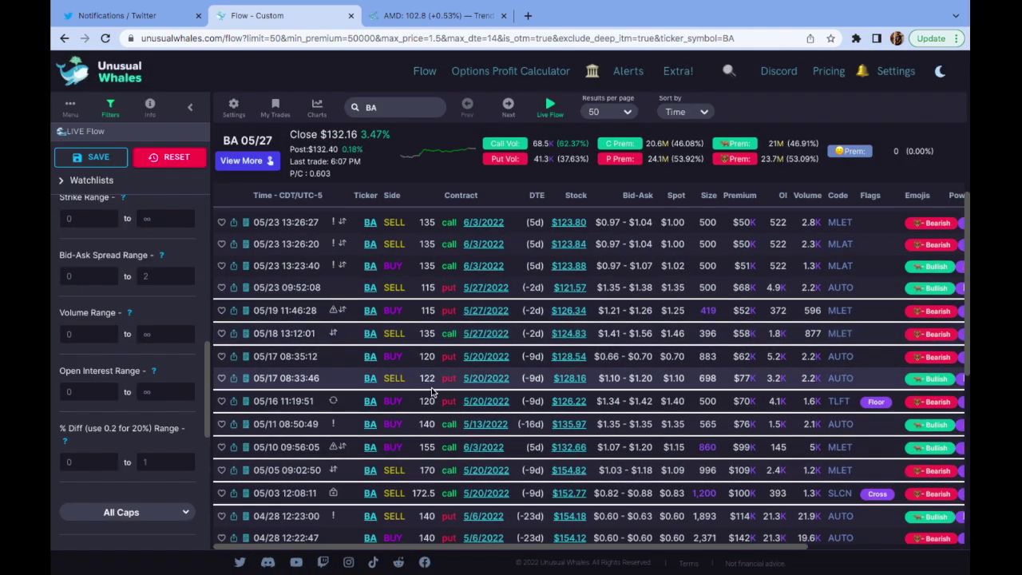
scroll(444, 353, up, 1)
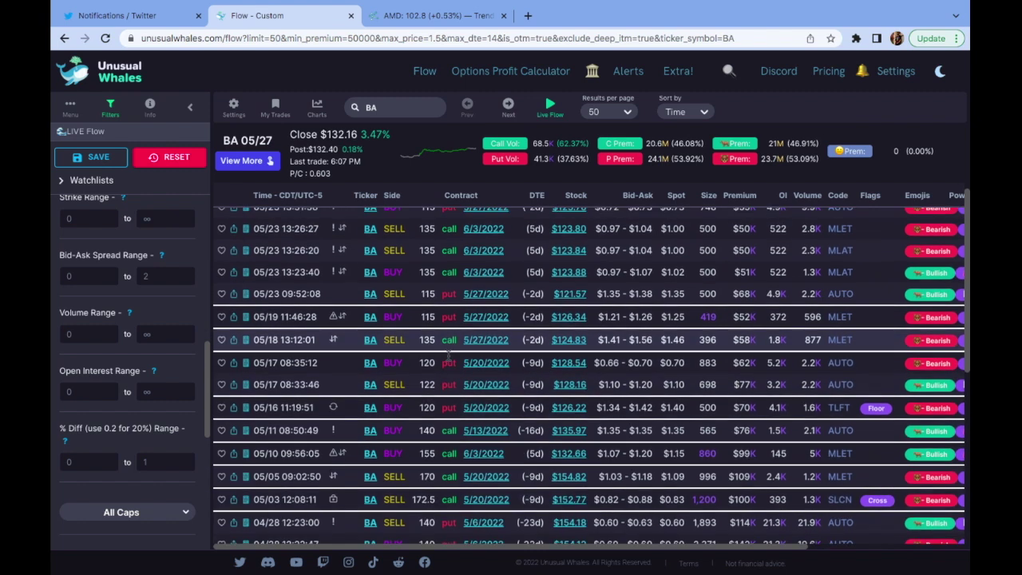
Change the flow's ticker filter to NIO and examine its recent option trades.
click(395, 107)
key(BackSpace)
key(BackSpace)
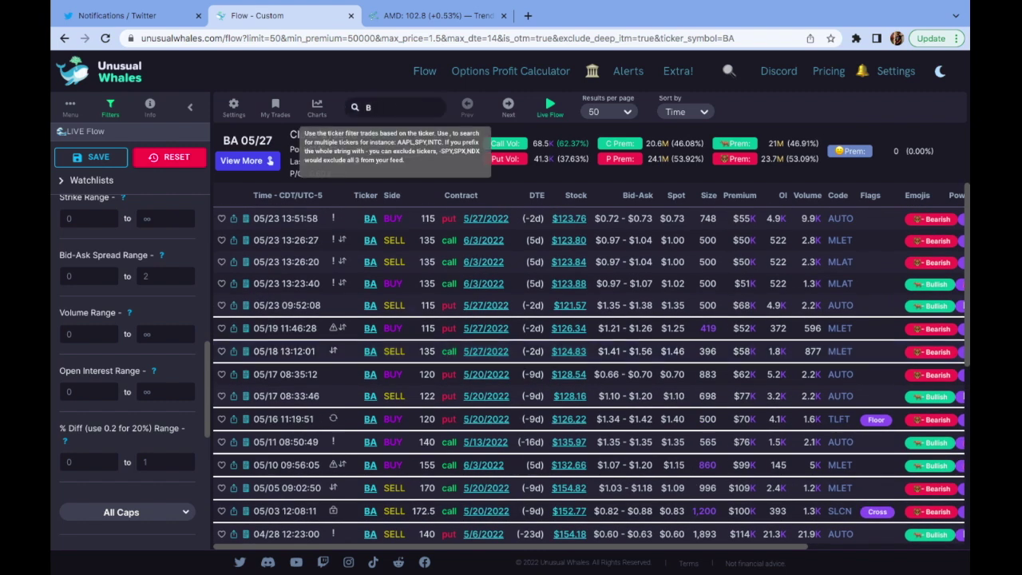
text(NIO)
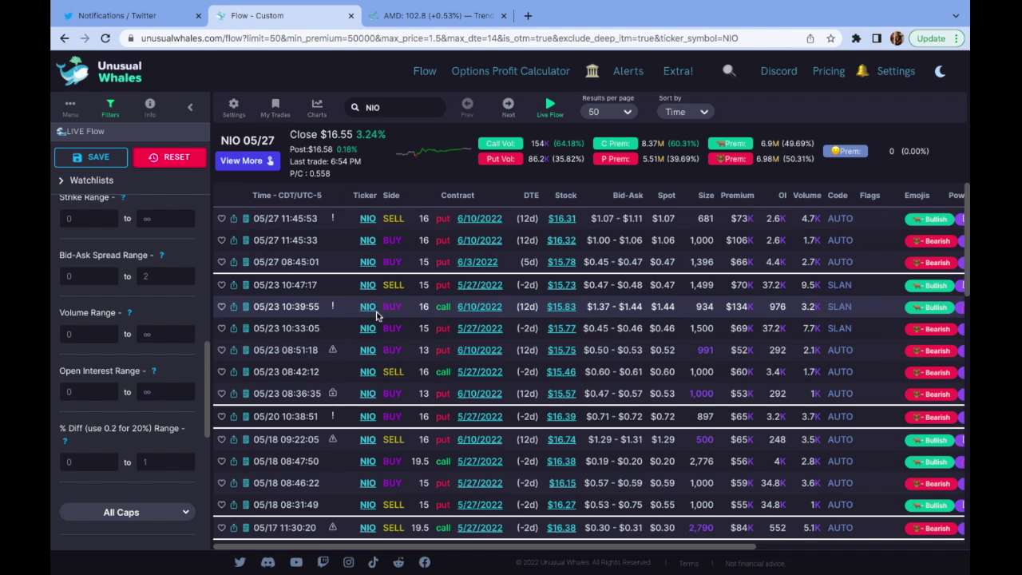
Raise the flow's minimum premium to $500000.
scroll(156, 330, up, 5)
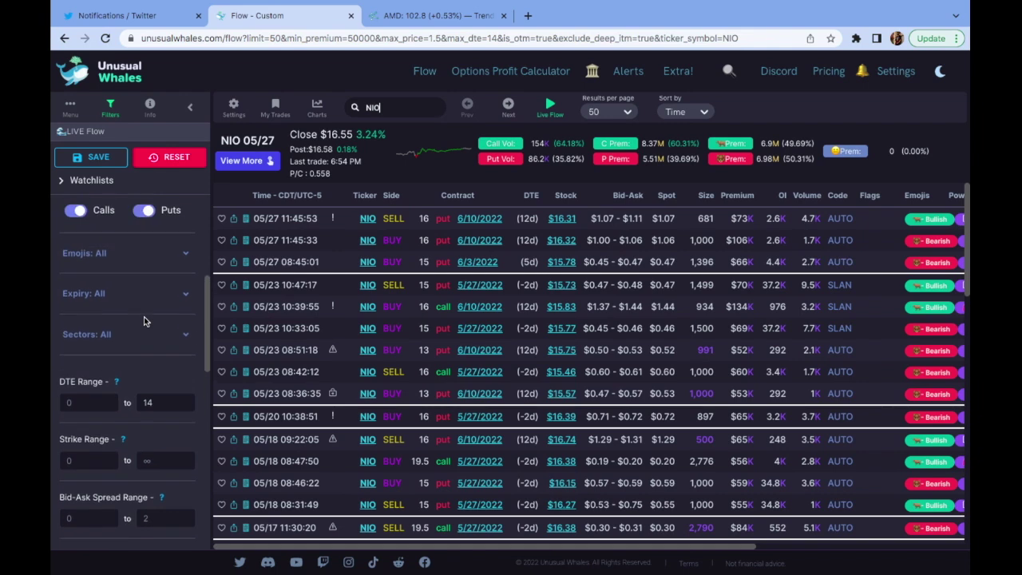
scroll(145, 321, up, 3)
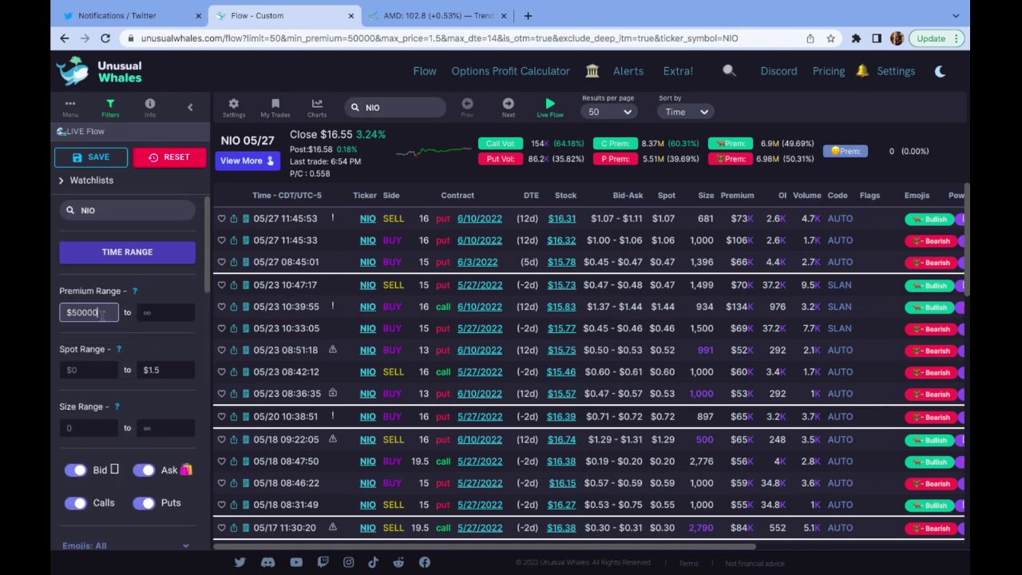
click(102, 315)
text(0)
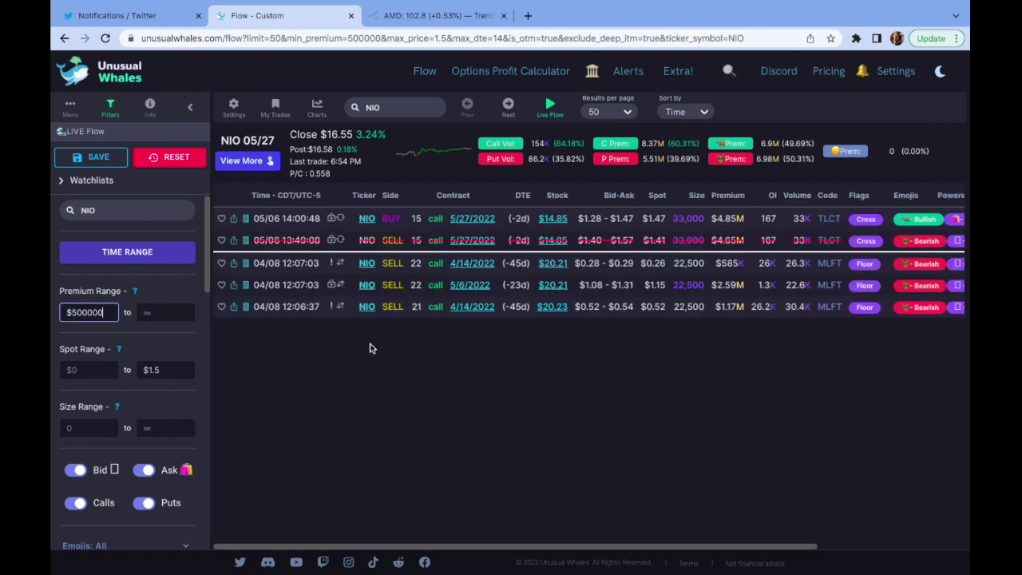
Clear the ticker filter and open the multi-leg details of the CHPT 14 call trade expiring 6/10/2022.
click(387, 107)
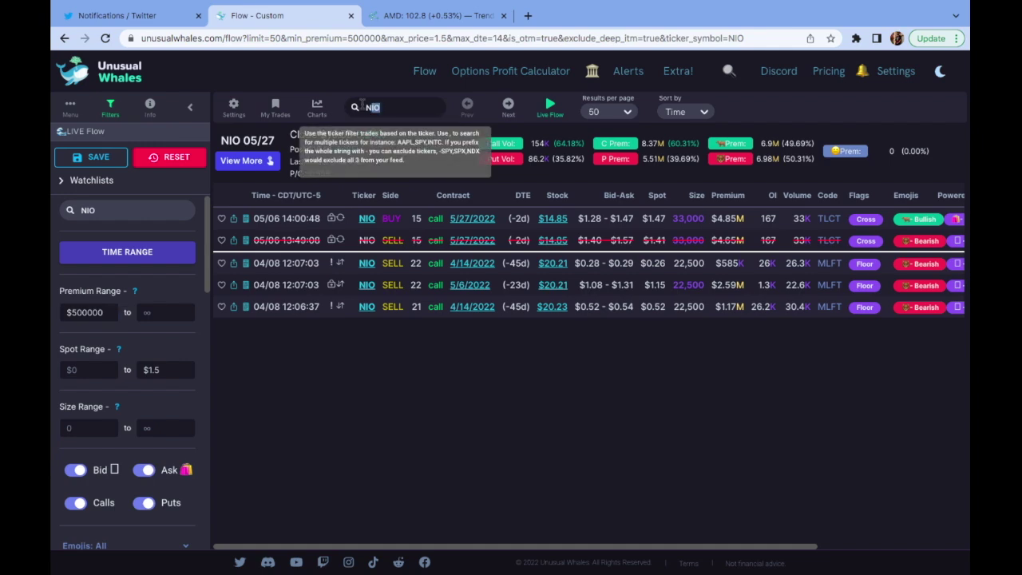
key(ctrl+a)
key(BackSpace)
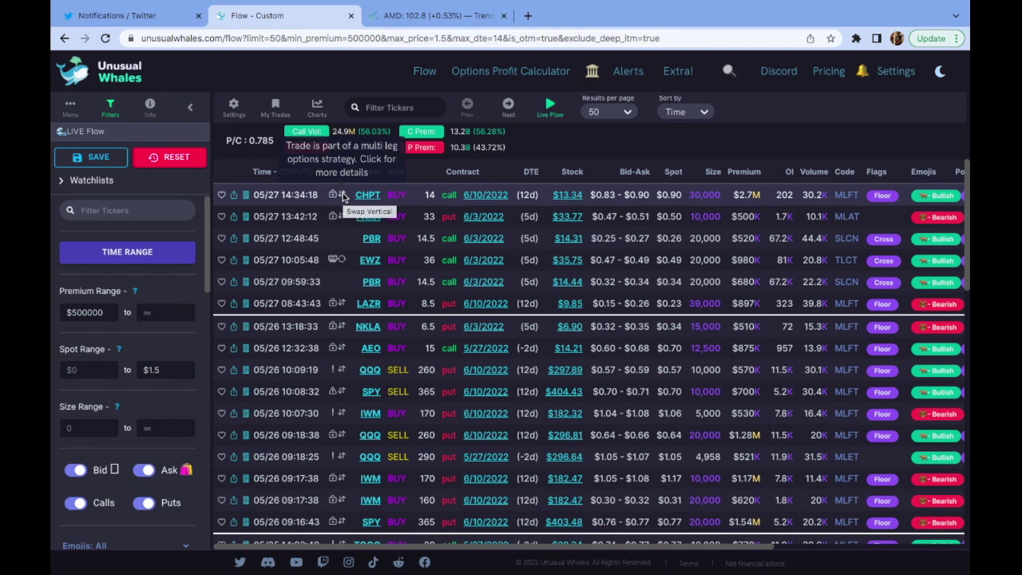
click(343, 197)
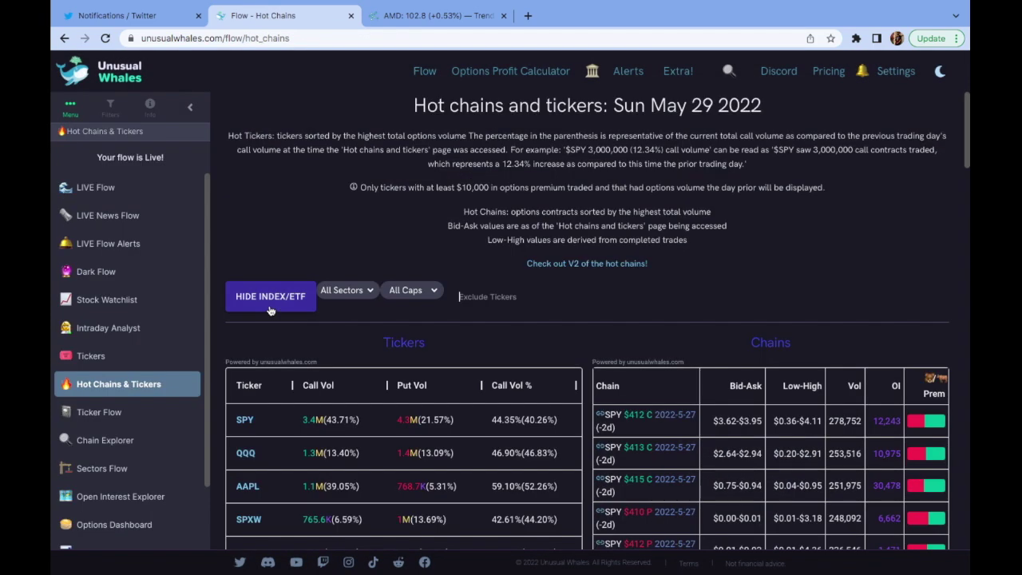
On the Hot Chains & Tickers page, hide index and ETF symbols and review the most active tickers and chains.
click(270, 306)
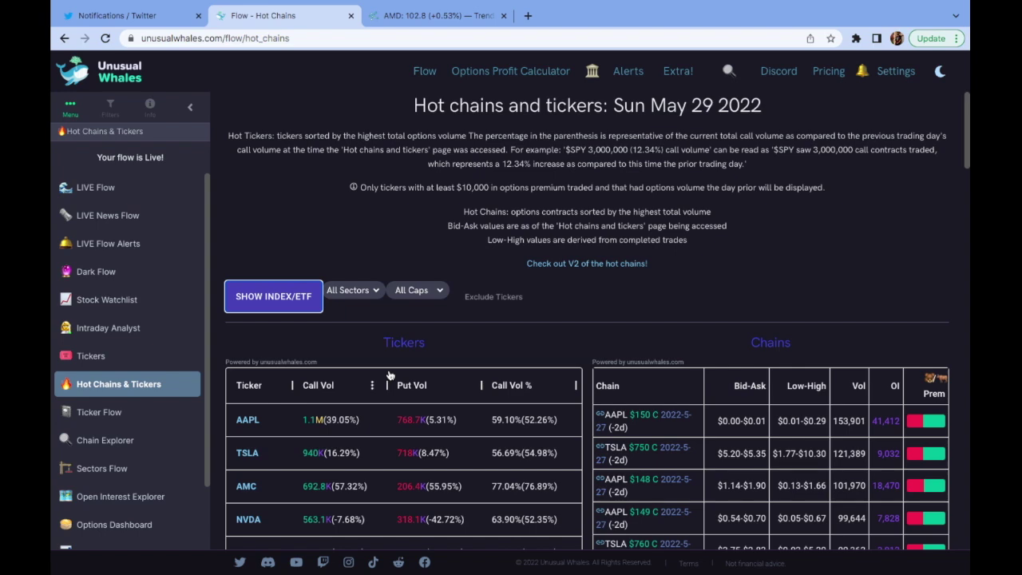
scroll(462, 386, down, 3)
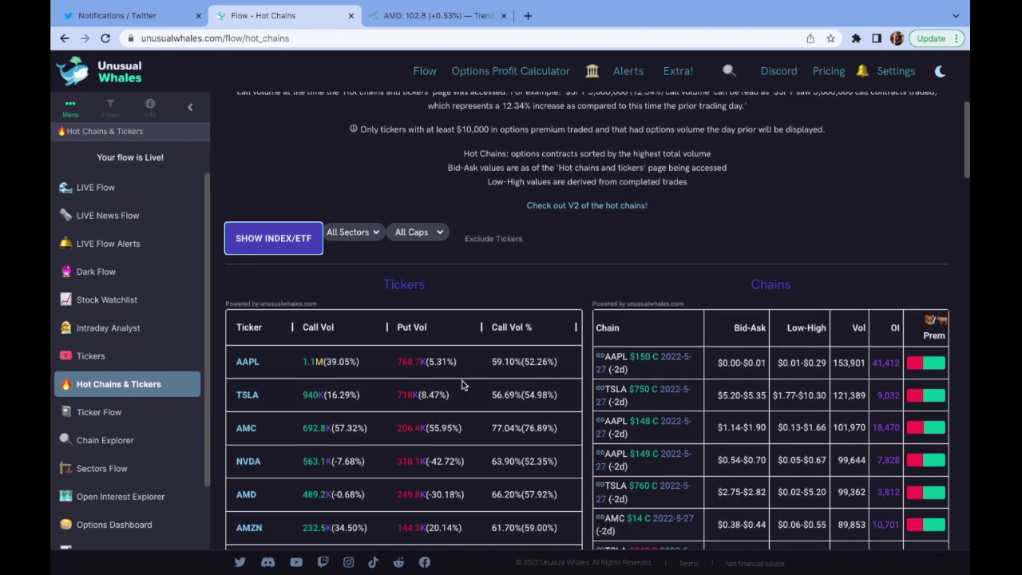
scroll(462, 386, down, 6)
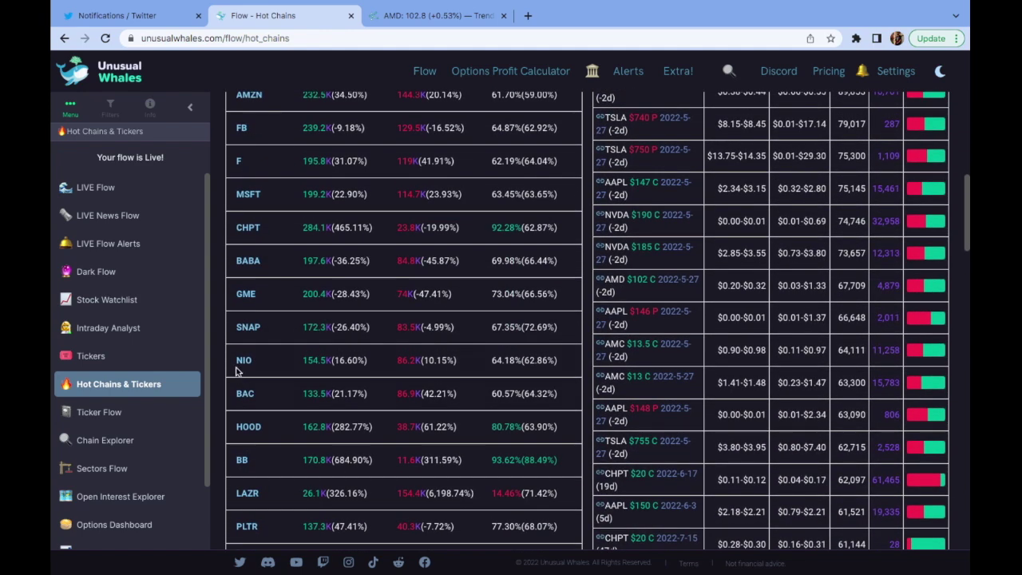
Open NIO's intraday analysis from the hot tickers list and review its options volume charts down to the most active chains.
click(240, 366)
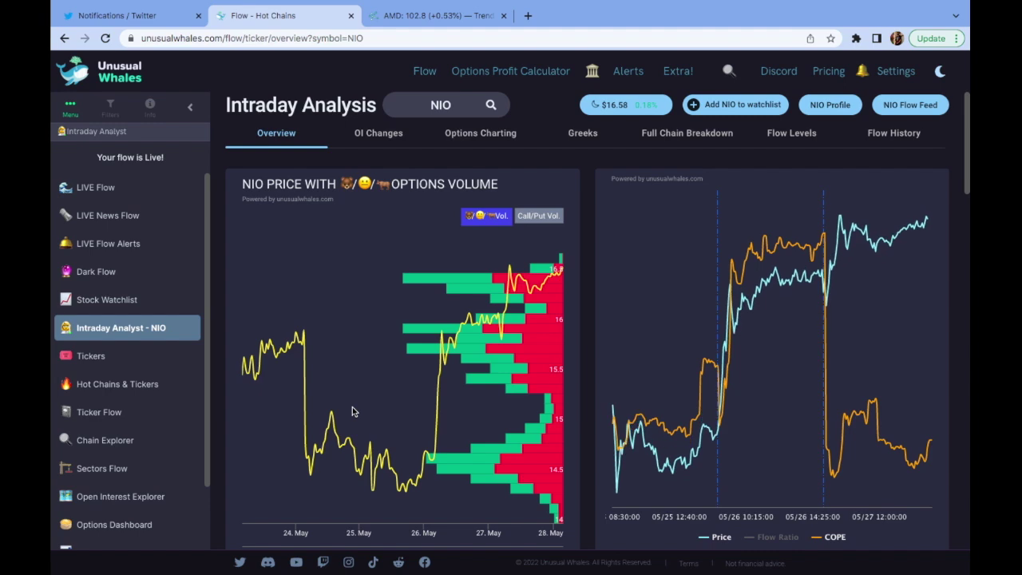
scroll(354, 412, down, 8)
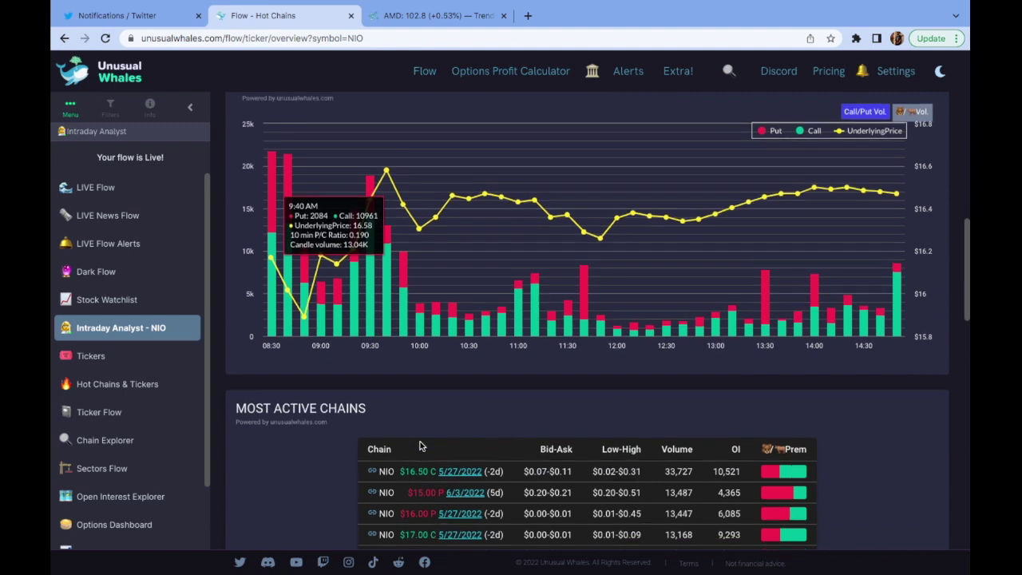
Switch to the TrendSpider charts and load NIO from the Liquidity watchlist to examine its 1-hour price chart.
scroll(421, 446, down, 2)
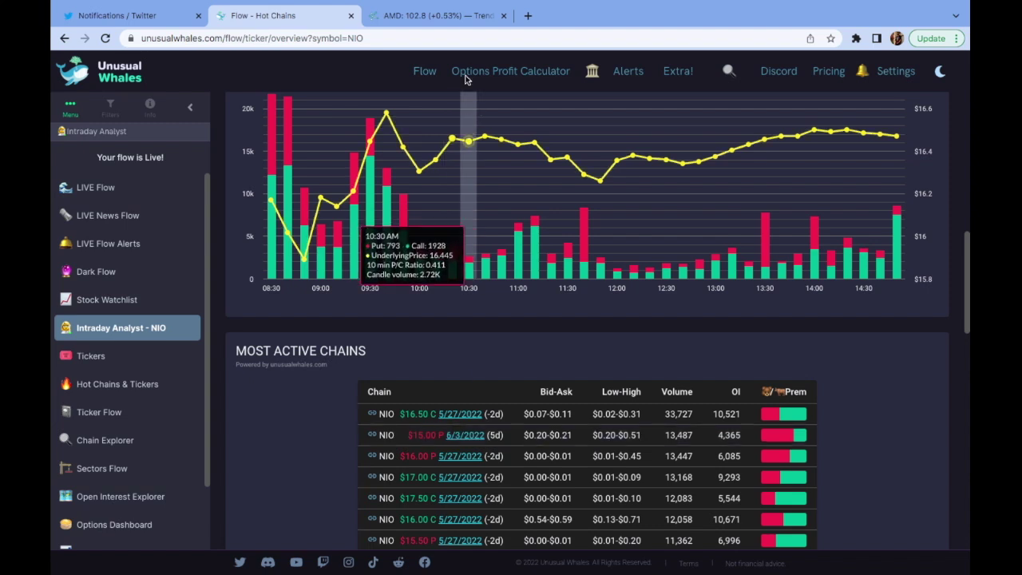
click(458, 18)
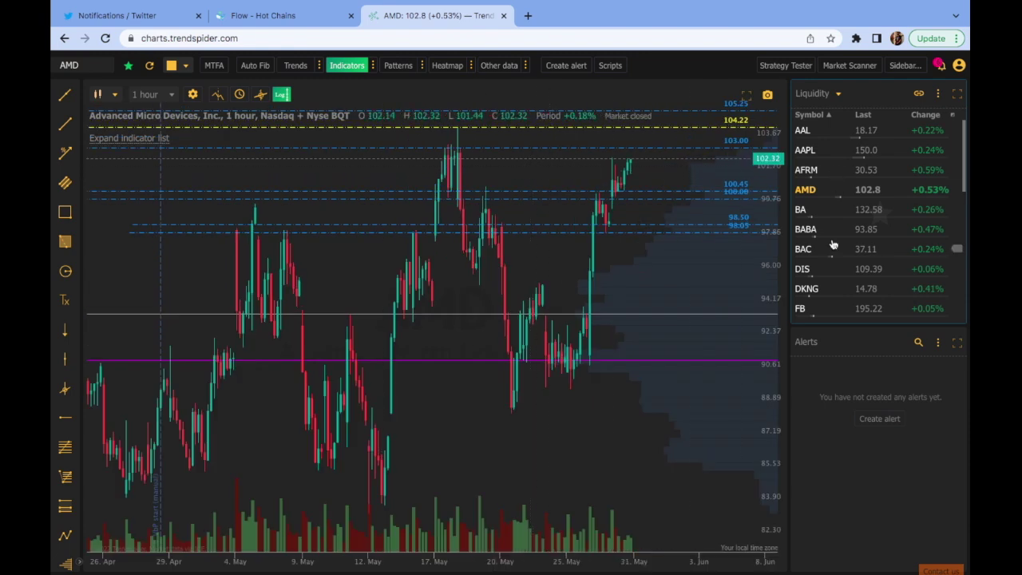
scroll(835, 176, down, 4)
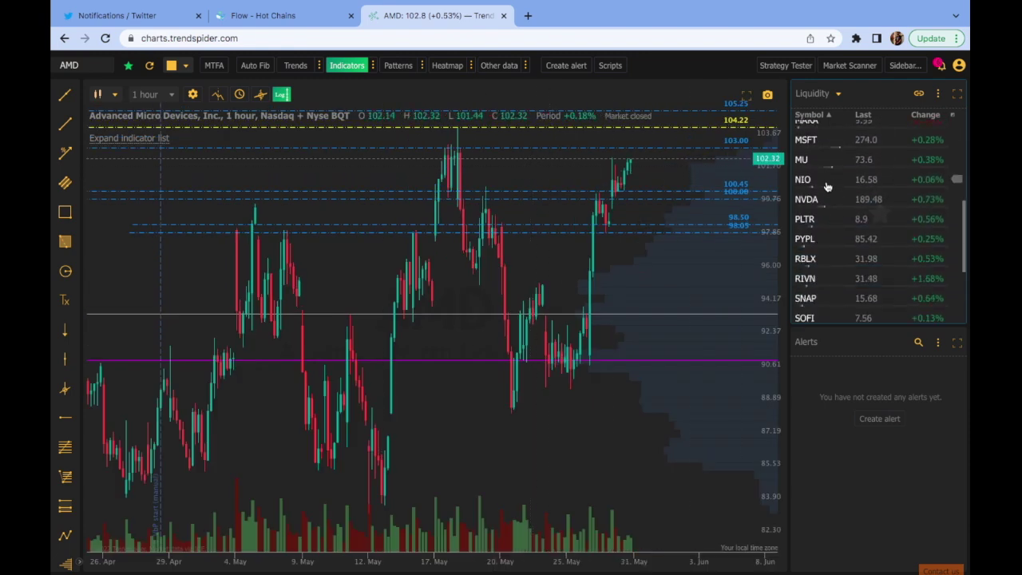
click(827, 182)
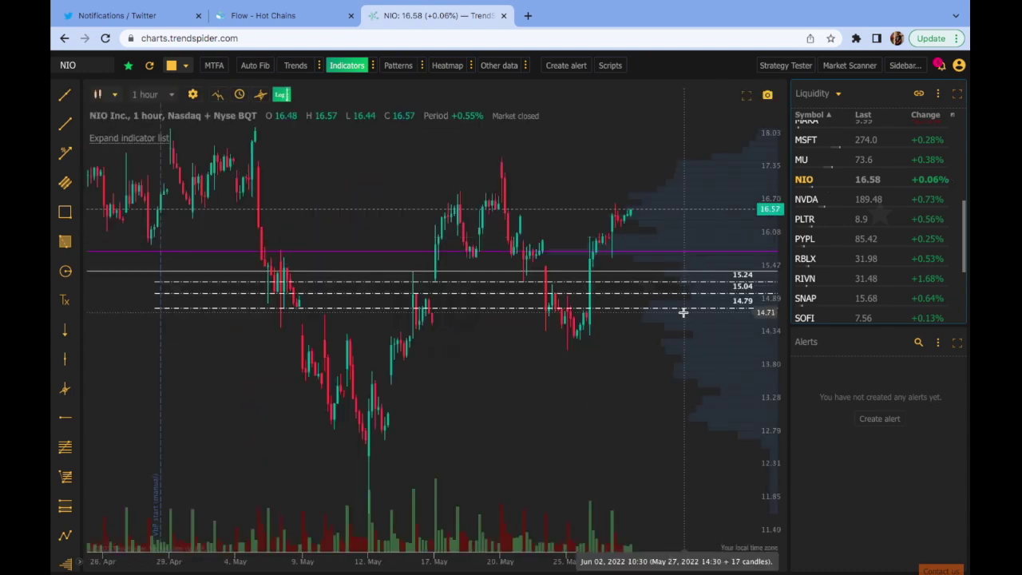
scroll(682, 311, up, 1)
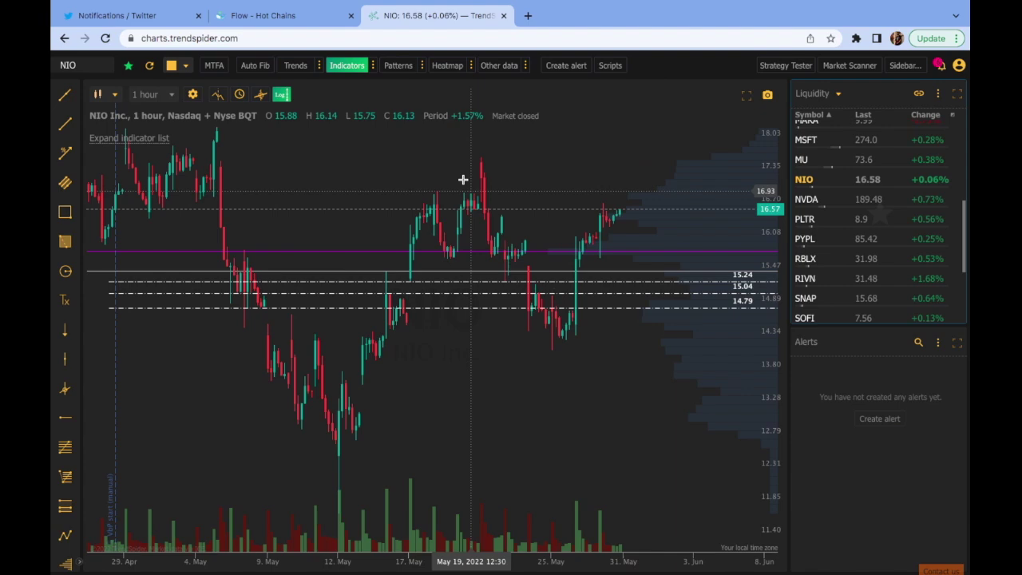
Switch back to Unusual Whales and review the bid-ask, volume, open interest and premium split of NIO's most active chains.
click(263, 15)
scroll(400, 384, down, 2)
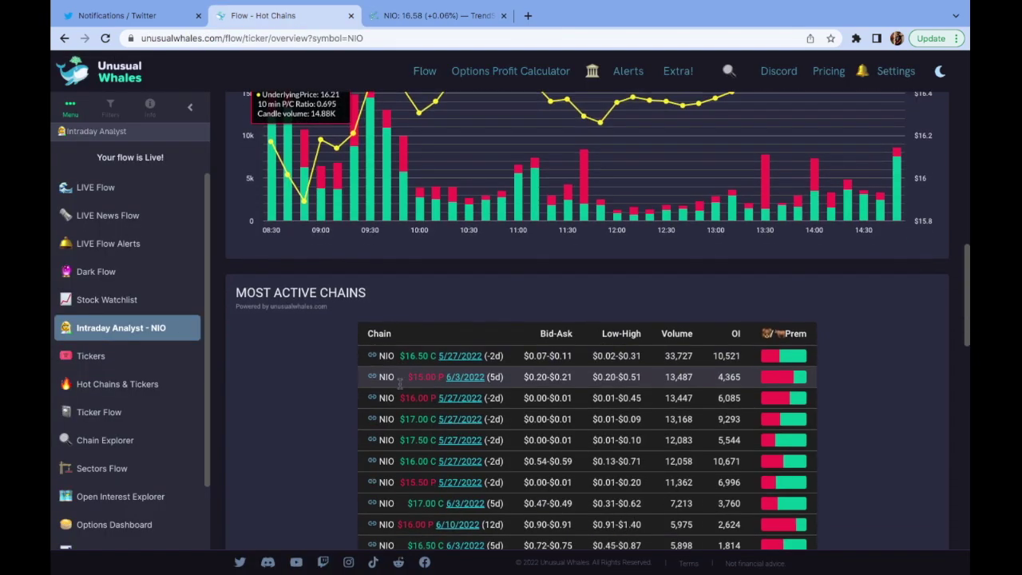
scroll(403, 392, down, 3)
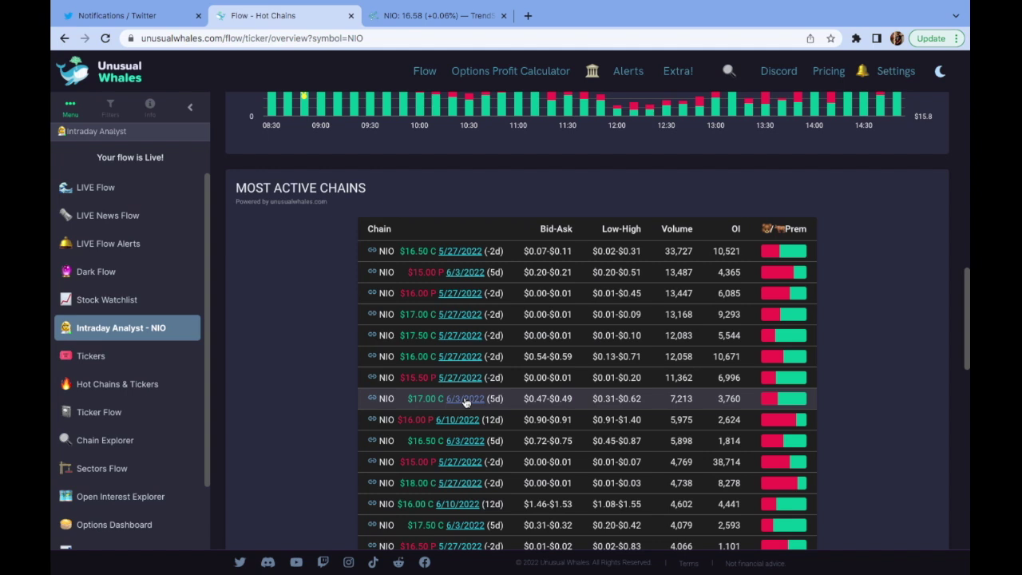
scroll(402, 188, up, 1)
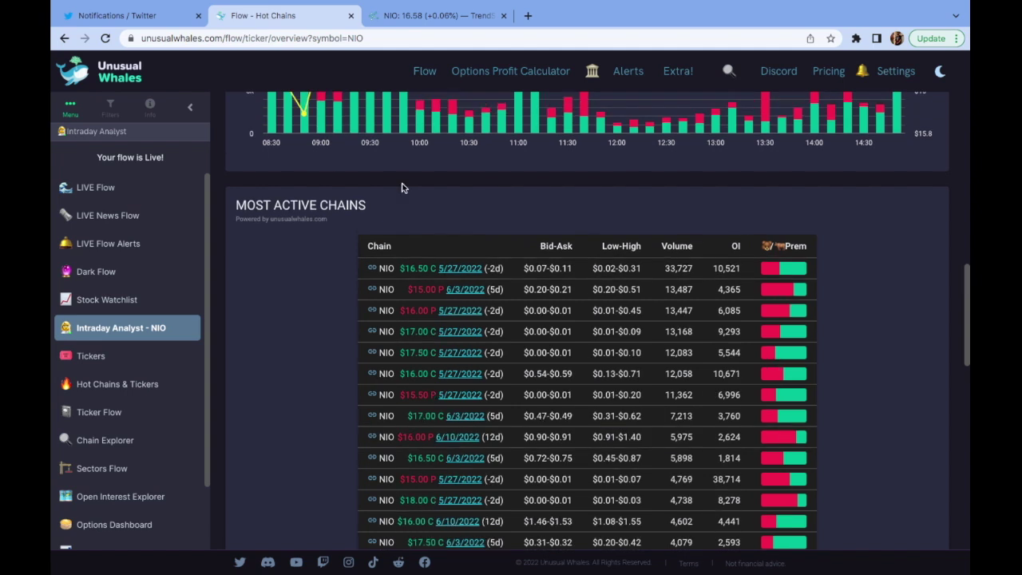